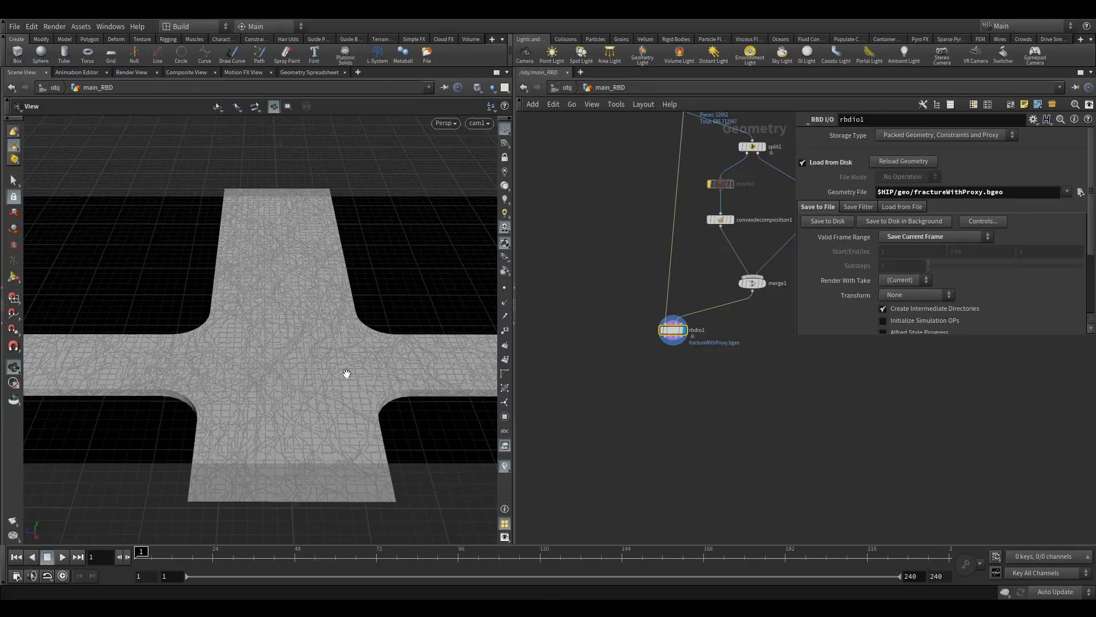
Add an RBD Constraints from Rules node directly below the rbdio1 node
middle_drag(670, 369, 689, 375)
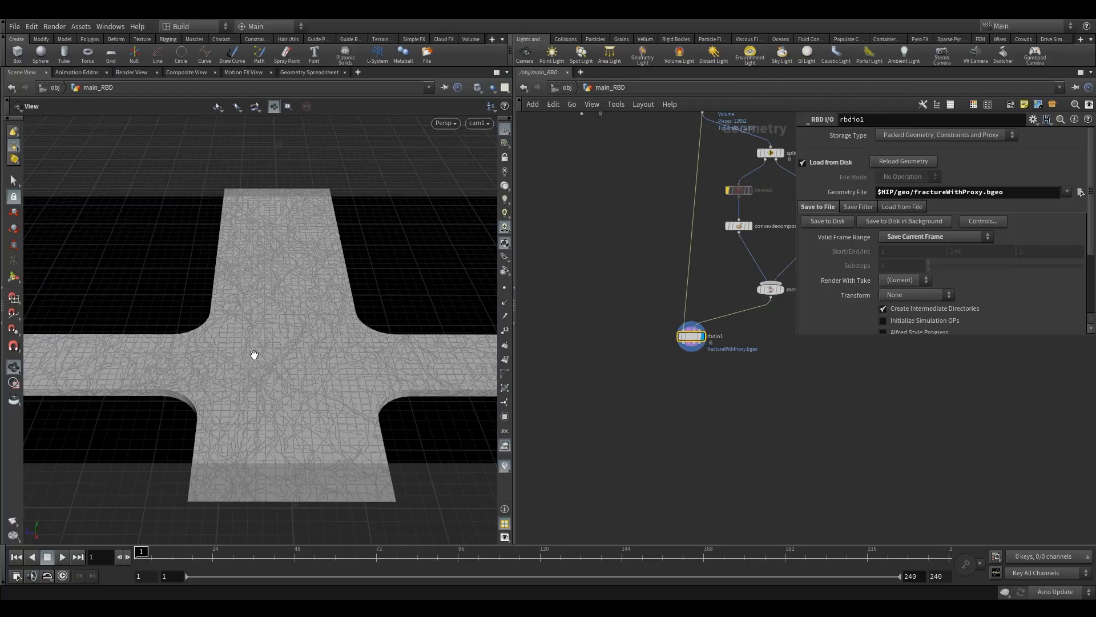
drag(644, 352, 667, 376)
mouse_move(678, 381)
middle_down()
mouse_move(650, 367)
mouse_move(661, 375)
middle_up()
scroll(691, 371, up, 3)
scroll(651, 378, up, 2)
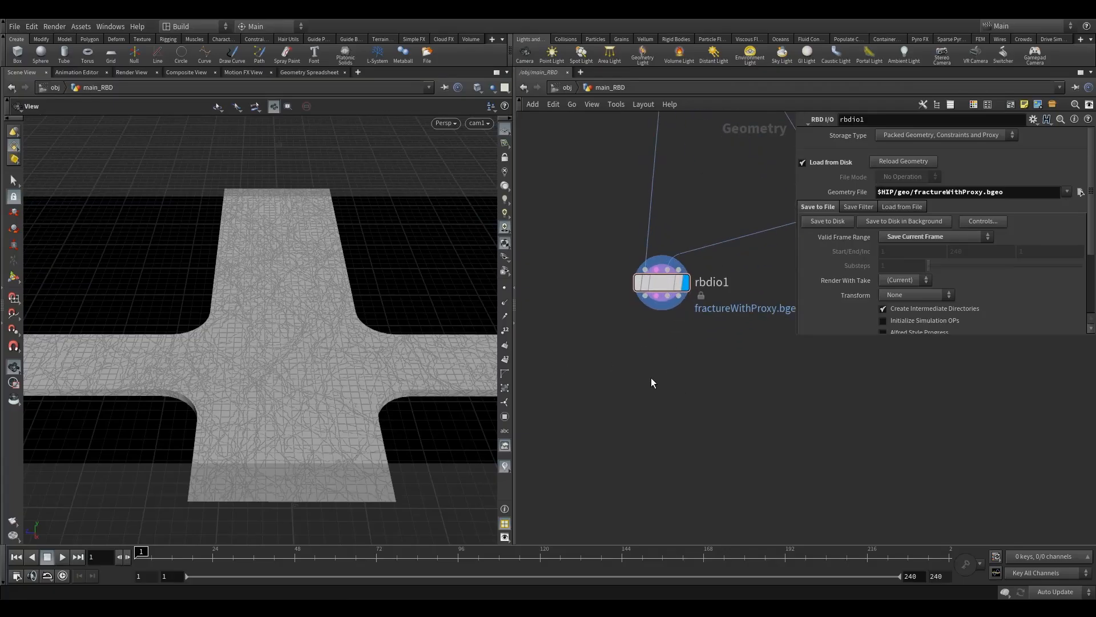
key(Tab)
text(rbd)
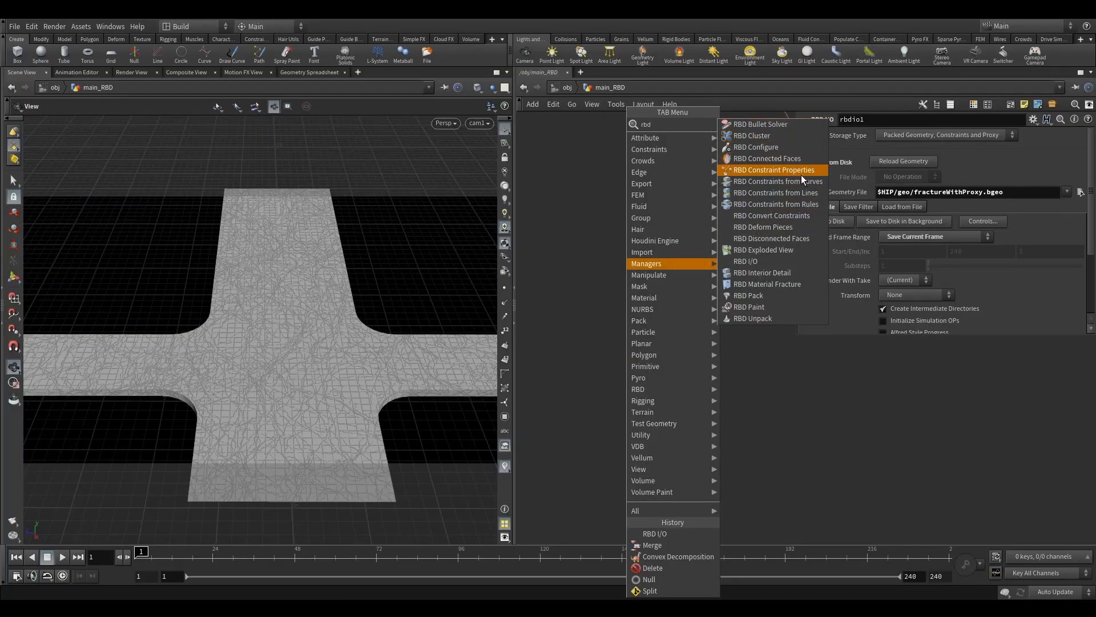
click(799, 204)
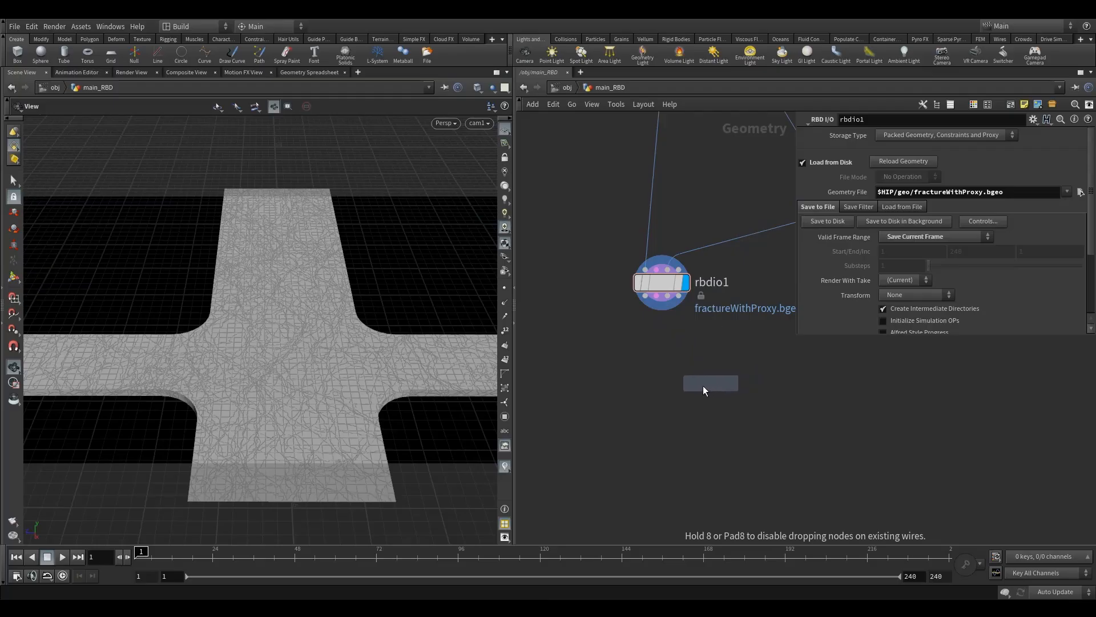
click(662, 364)
scroll(660, 332, up, 4)
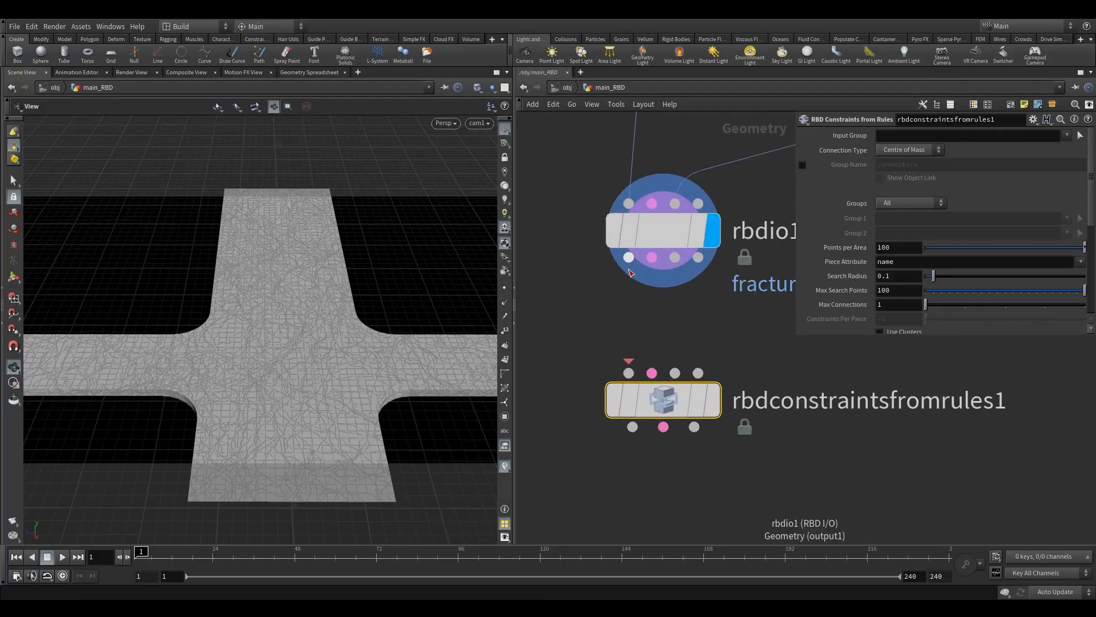
Wire rbdio1's first output and its proxy geometry output into the matching inputs of the RBD Constraints from Rules node
drag(628, 258, 629, 373)
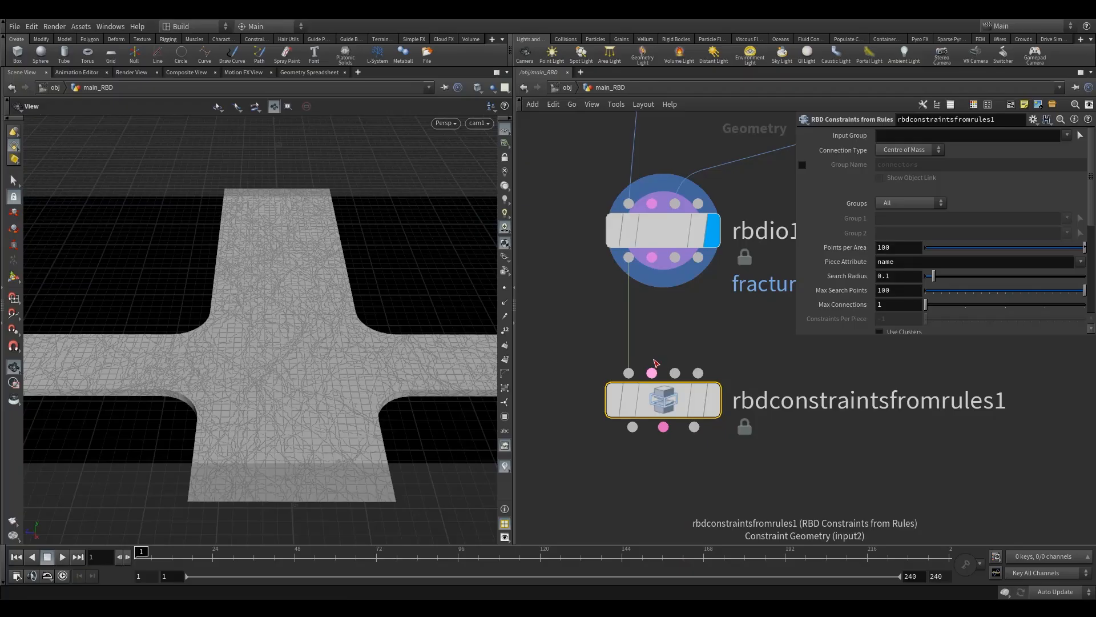
click(653, 259)
click(662, 277)
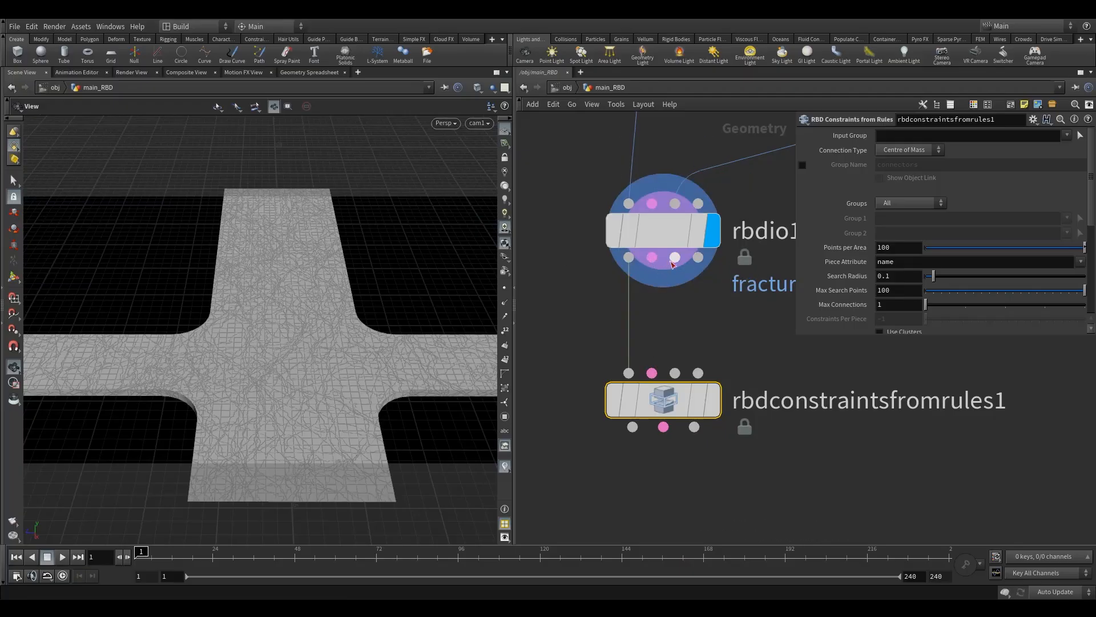
click(675, 258)
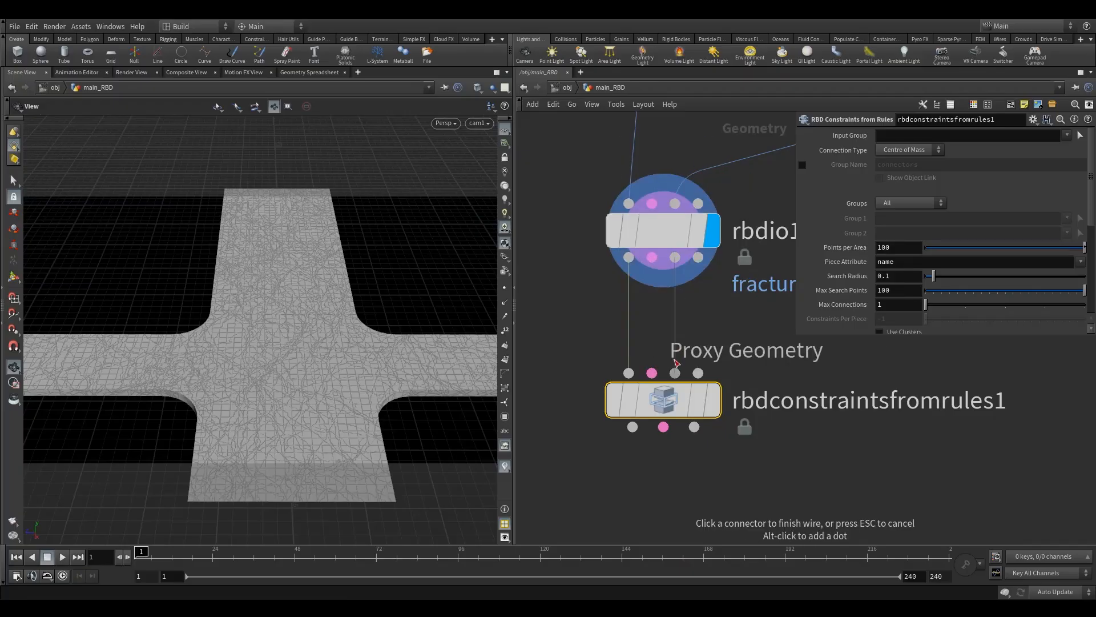
click(675, 372)
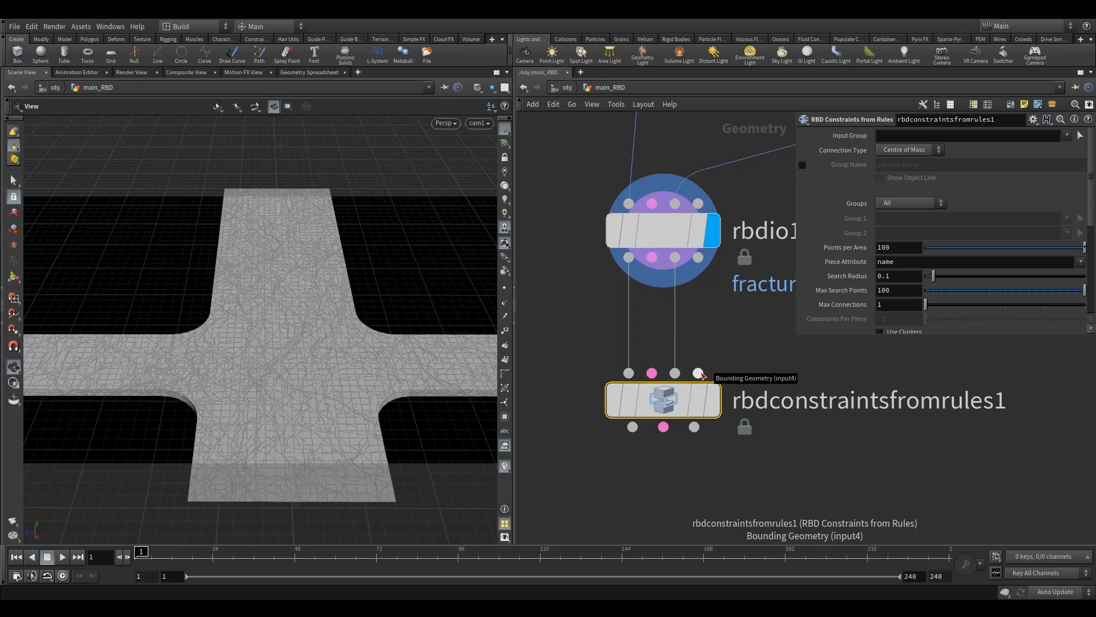
Add a Sphere node in the empty area beside the main network and display it
scroll(714, 354, down, 2)
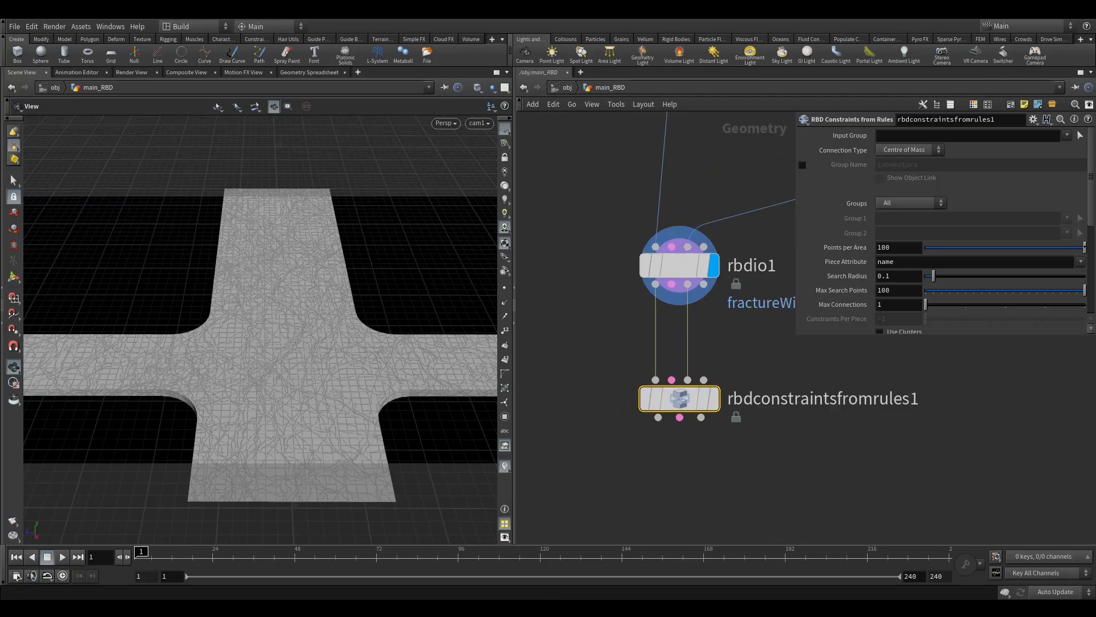
scroll(671, 370, down, 3)
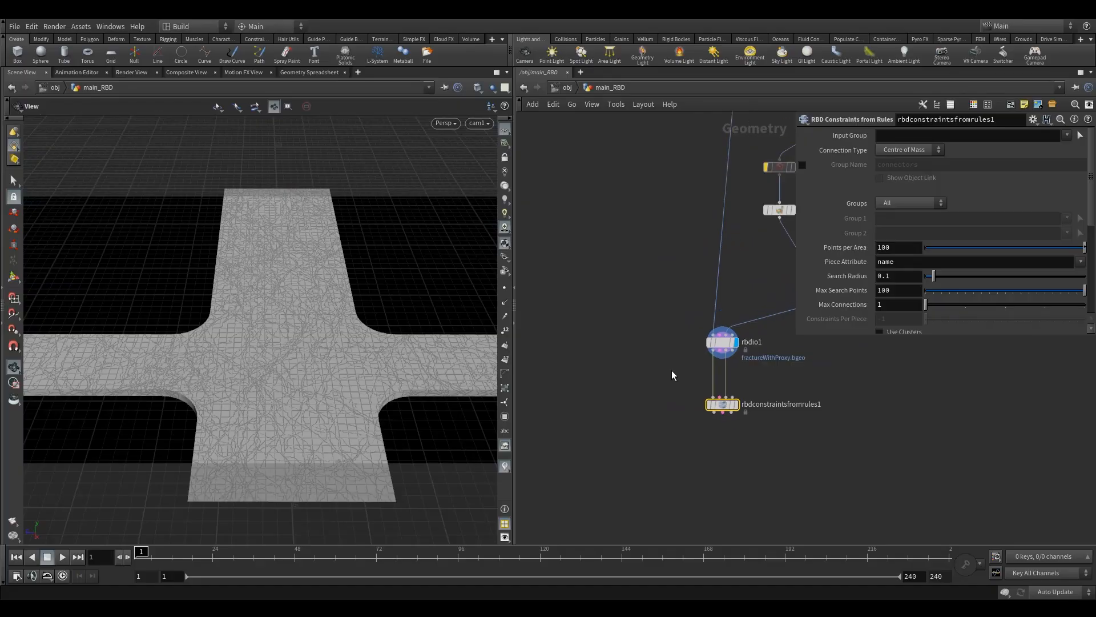
middle_drag(832, 393, 830, 399)
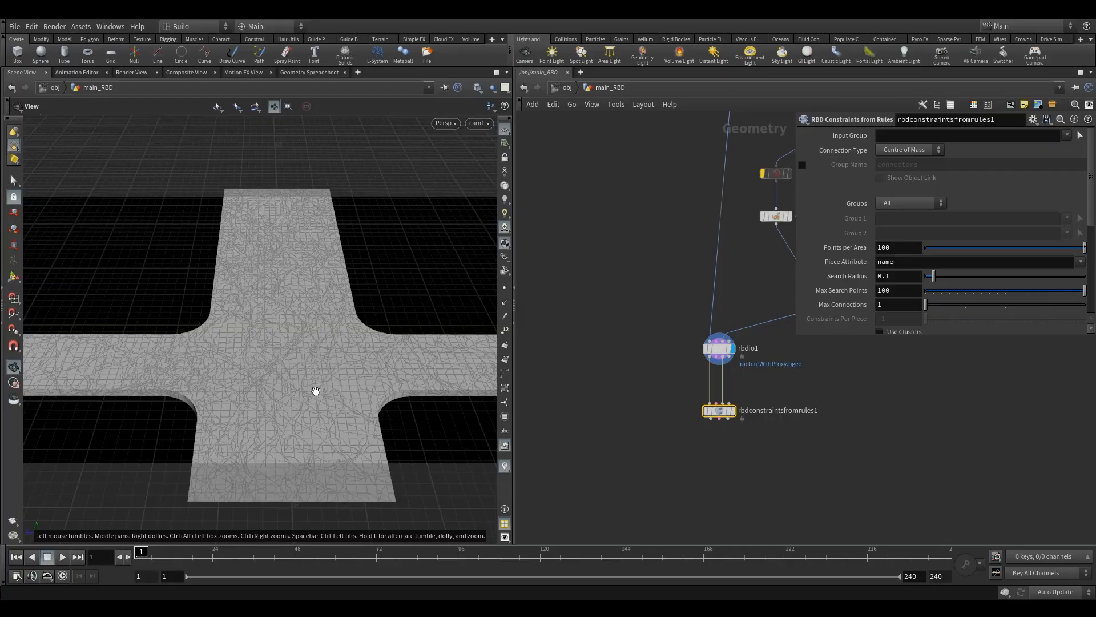
click(591, 307)
key(Tab)
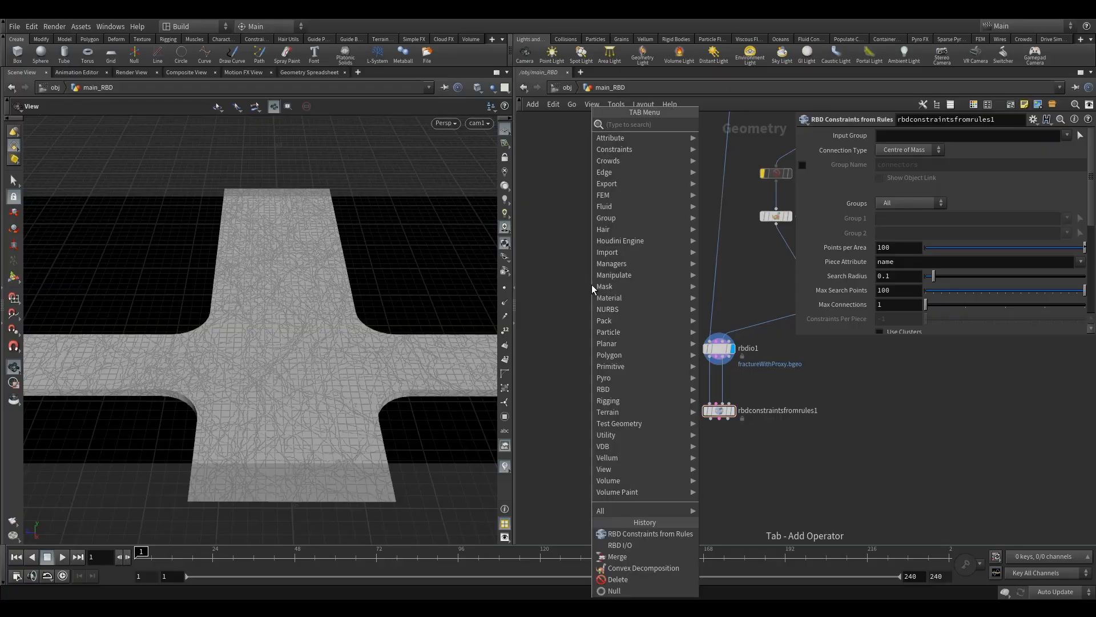
text(sph)
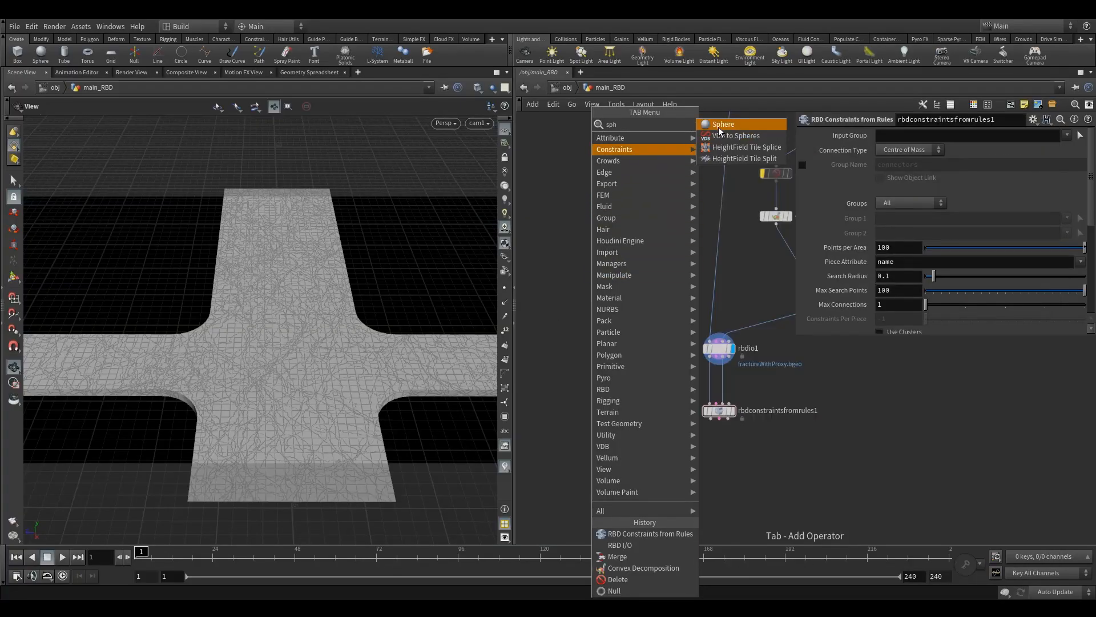
click(721, 125)
click(589, 308)
drag(592, 309, 605, 253)
click(614, 254)
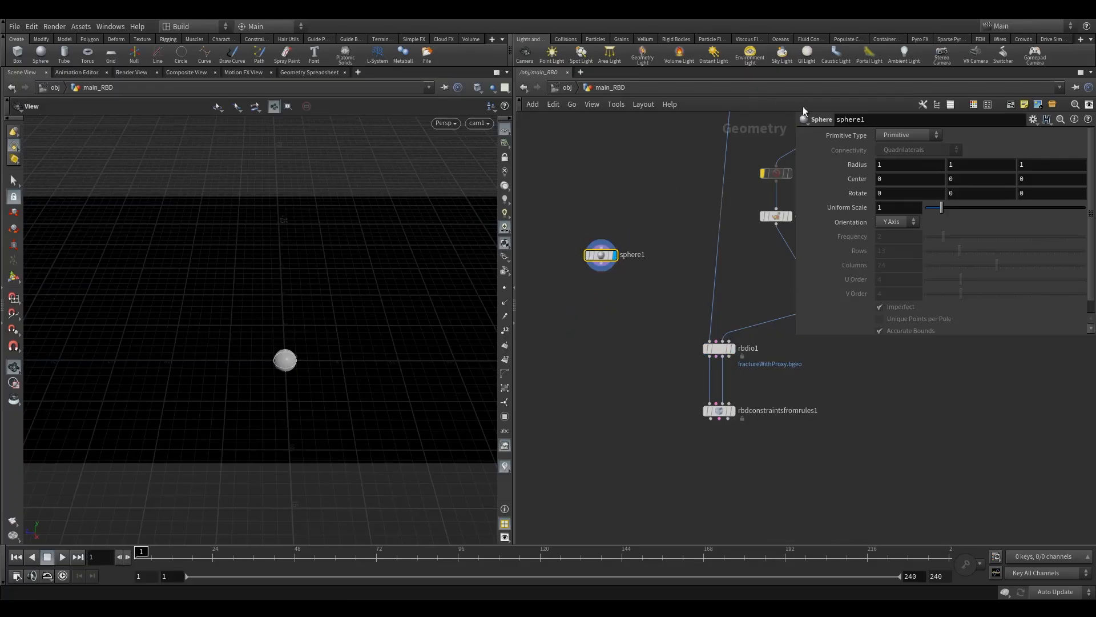
Change the sphere's primitive type to Polygon and set its frequency to 10
click(892, 136)
click(904, 146)
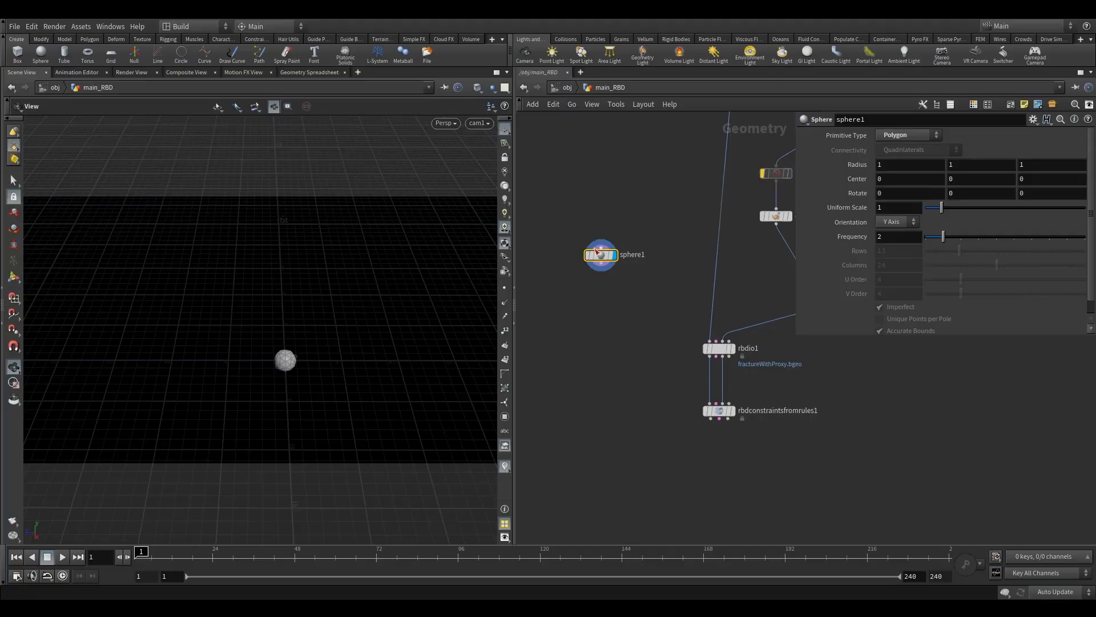
mouse_move(598, 254)
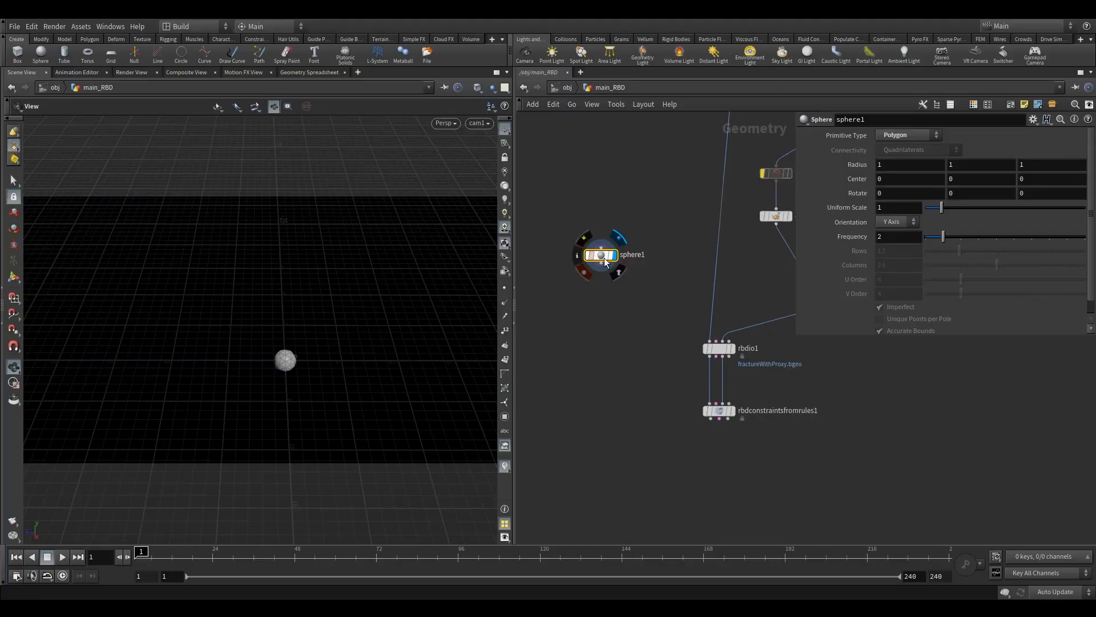
drag(950, 238, 1085, 237)
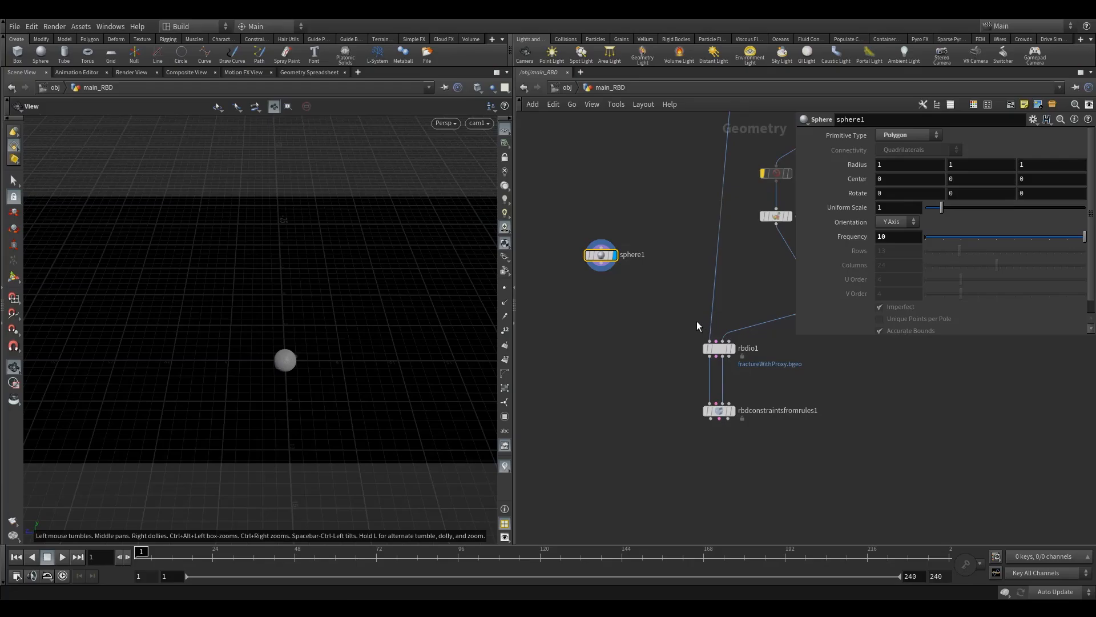
Add a Mountain node connected below the sphere, display it, and enlarge the parameter area to show all its settings
middle_drag(628, 309, 615, 245)
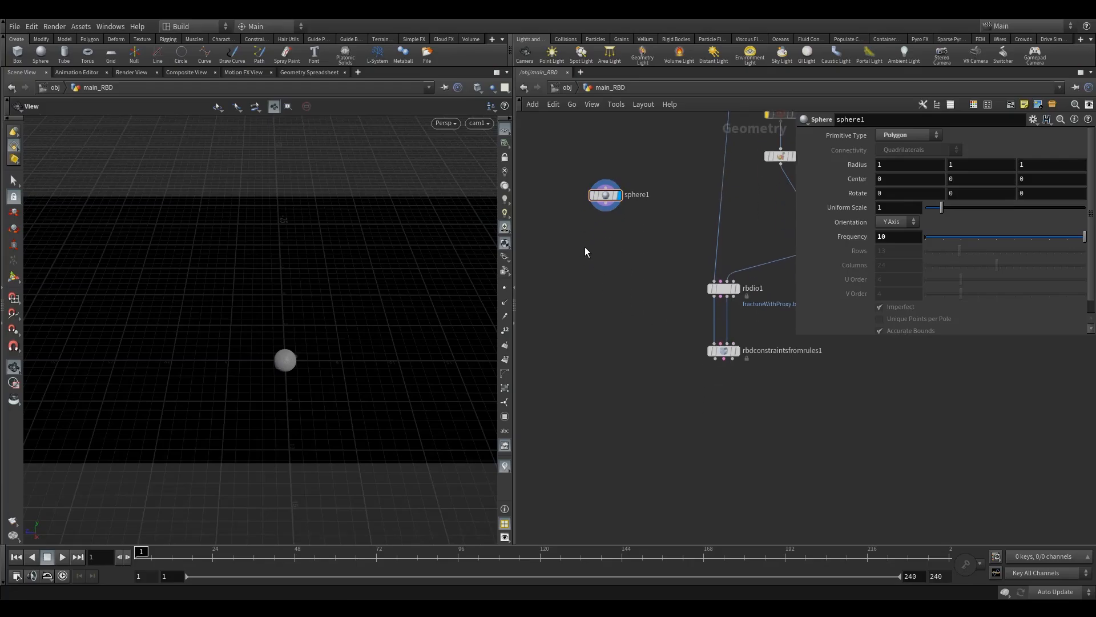
key(Tab)
text(mou)
click(717, 122)
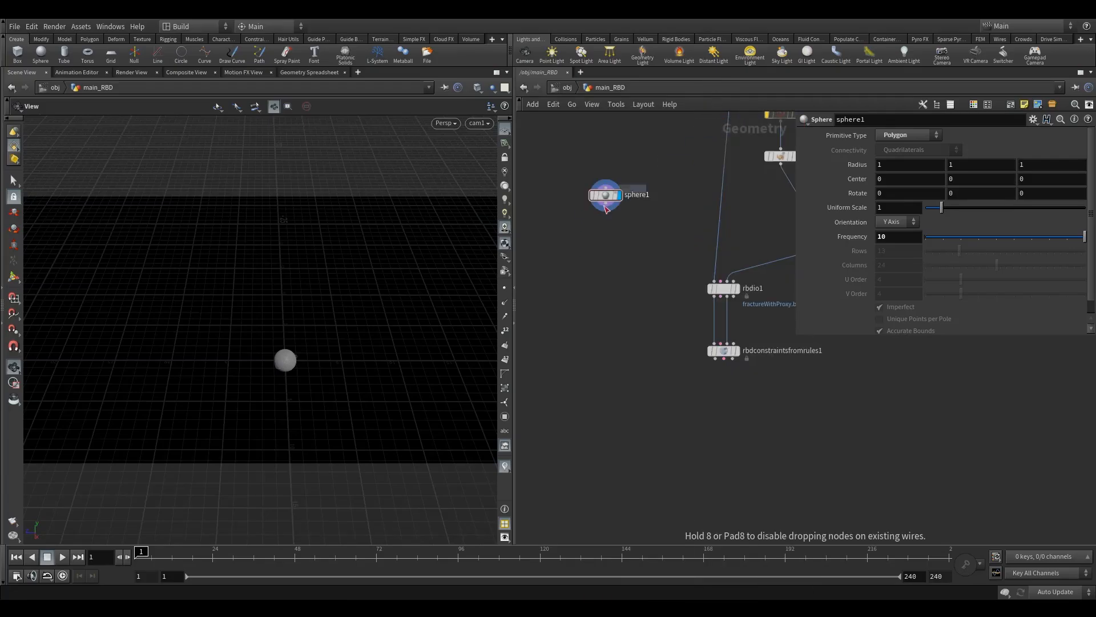
click(605, 234)
scroll(608, 222, up, 3)
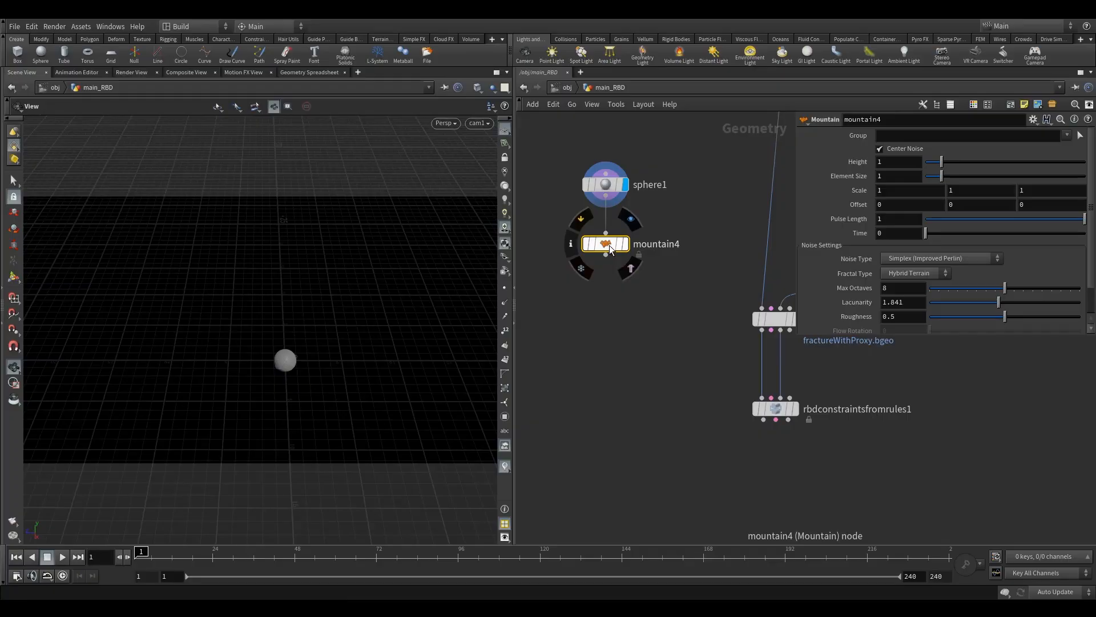
key(r)
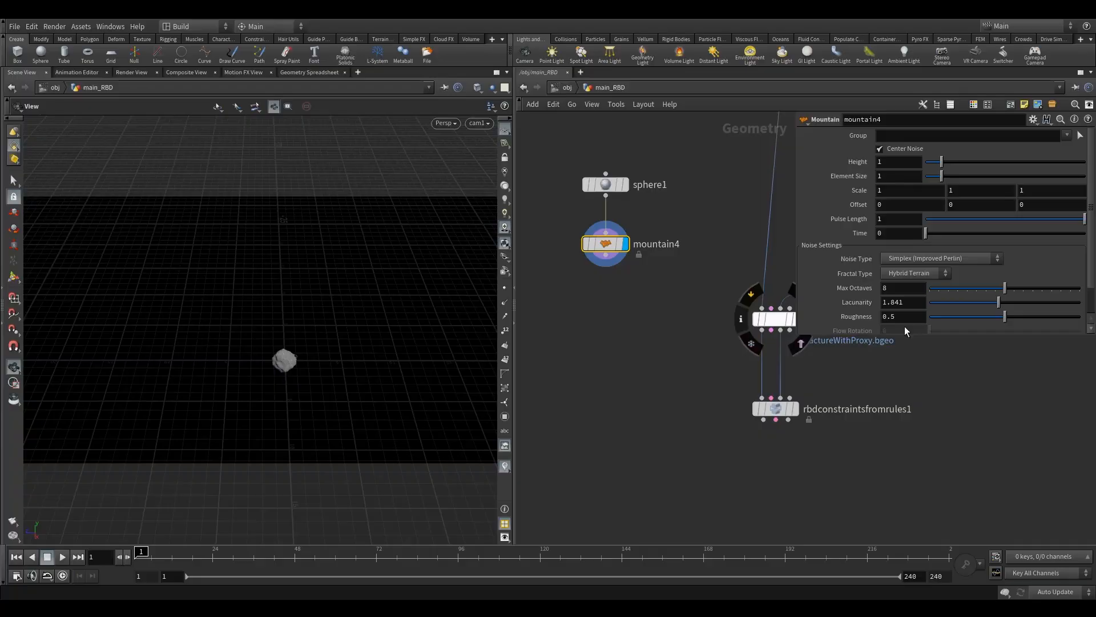
drag(892, 339, 896, 386)
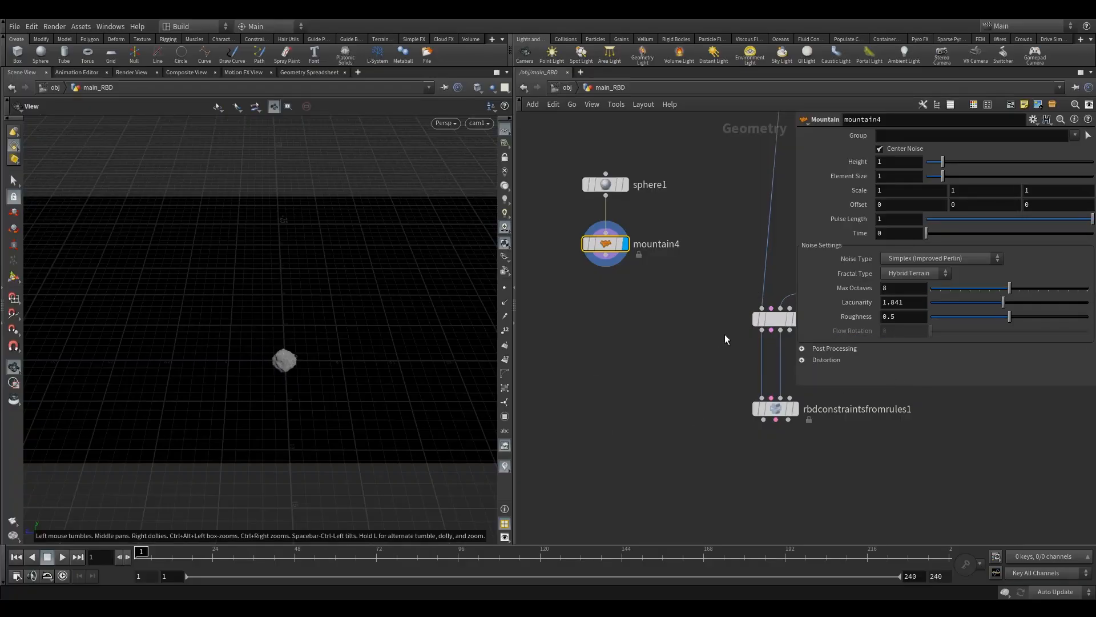
Add a Transform node below the Mountain node and show the rbdio1 geometry as a template for reference
middle_drag(728, 331, 745, 332)
key(Tab)
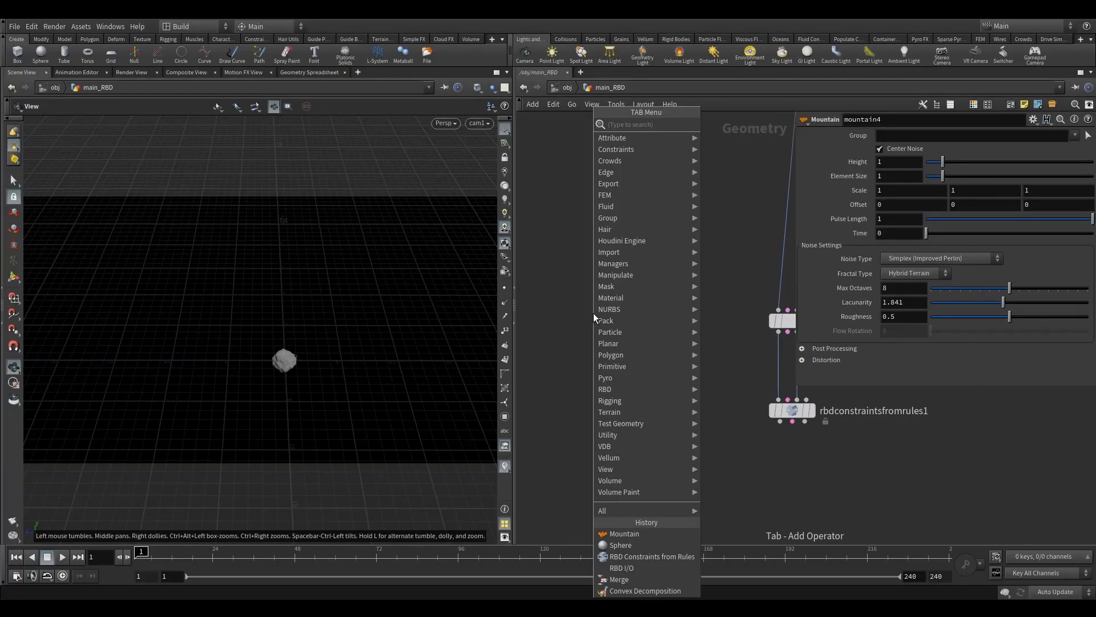
text(tr)
click(717, 146)
click(577, 297)
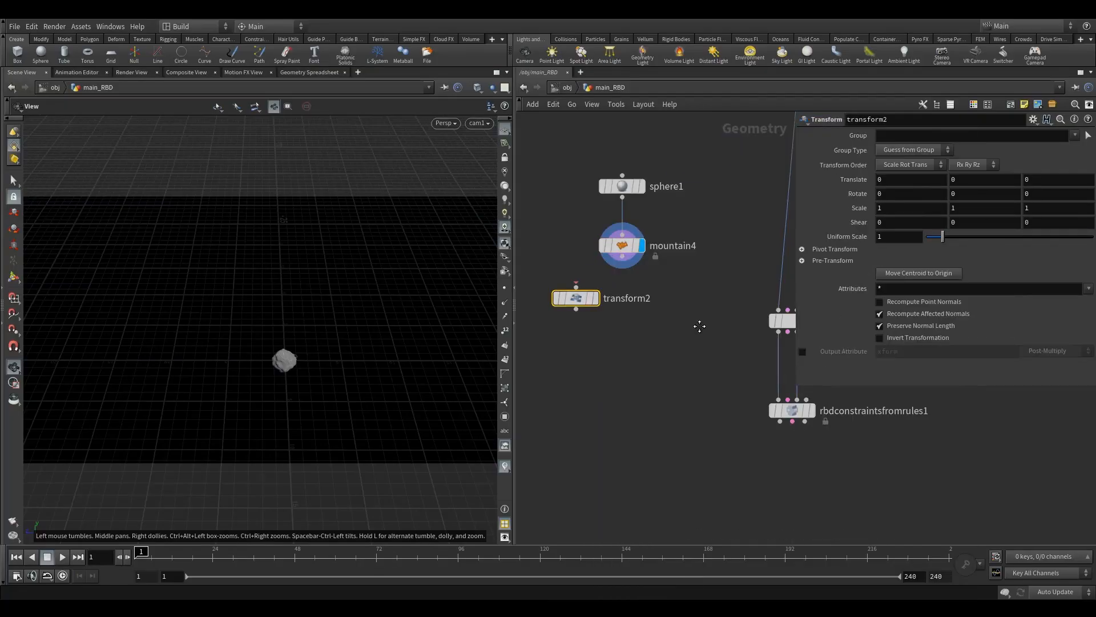
key(h)
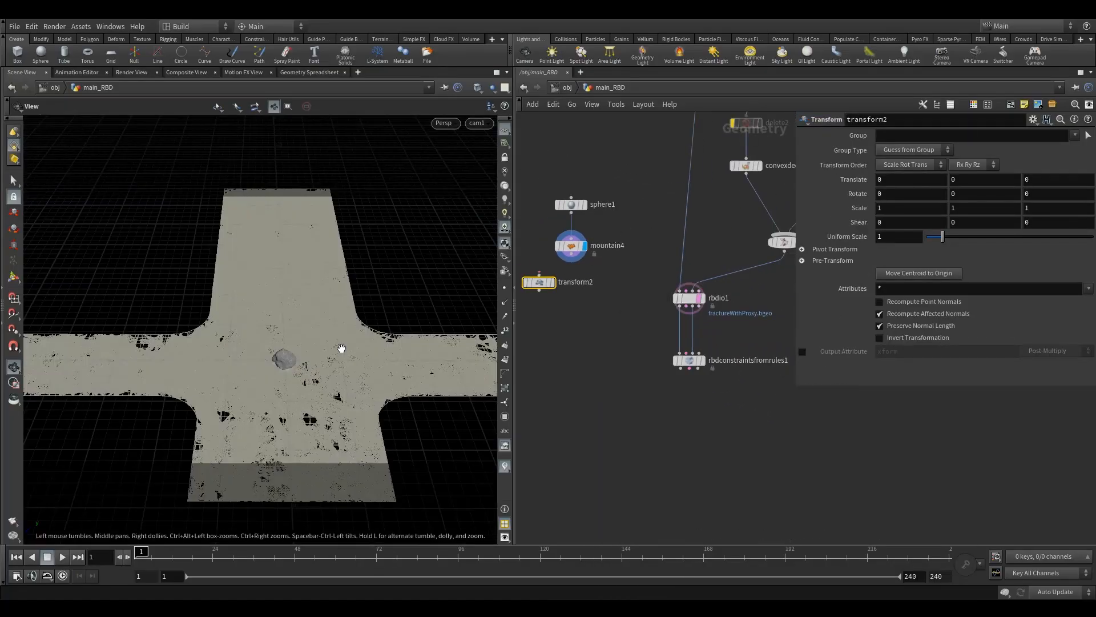
drag(294, 342, 279, 378)
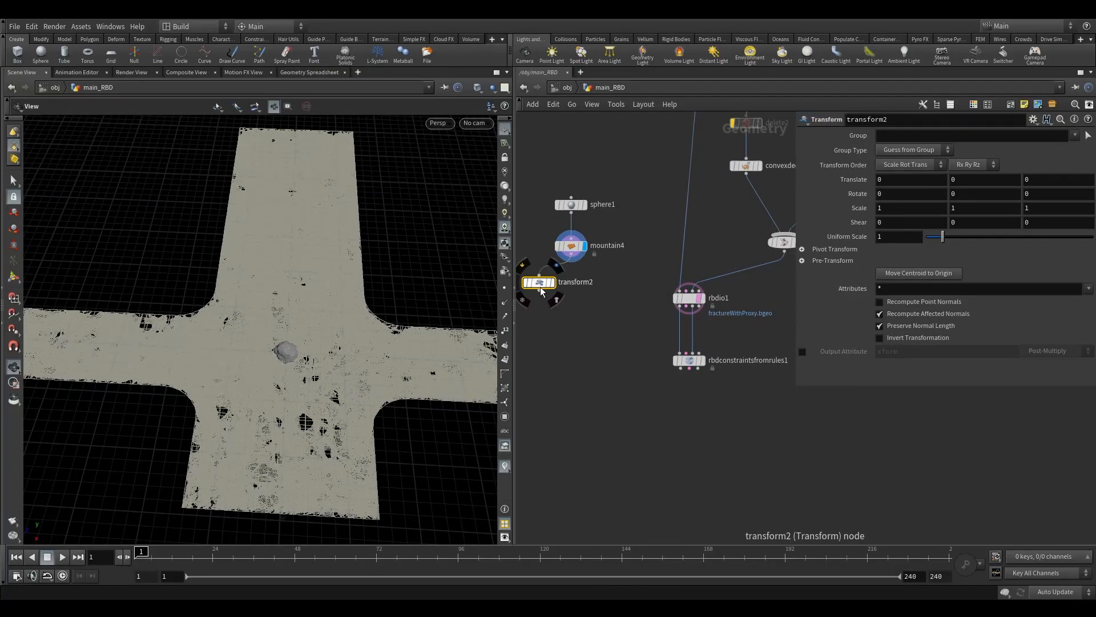
Position the Transform node below and to one side of the Mountain node that feeds it, and display it
middle_drag(537, 244, 584, 257)
drag(587, 297, 553, 309)
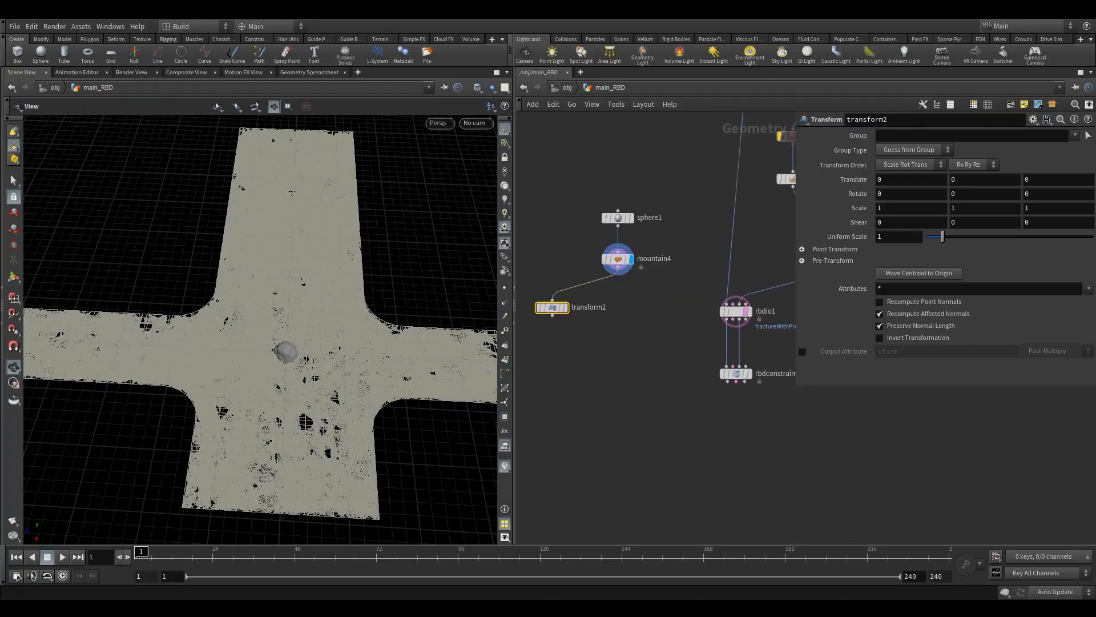
click(565, 307)
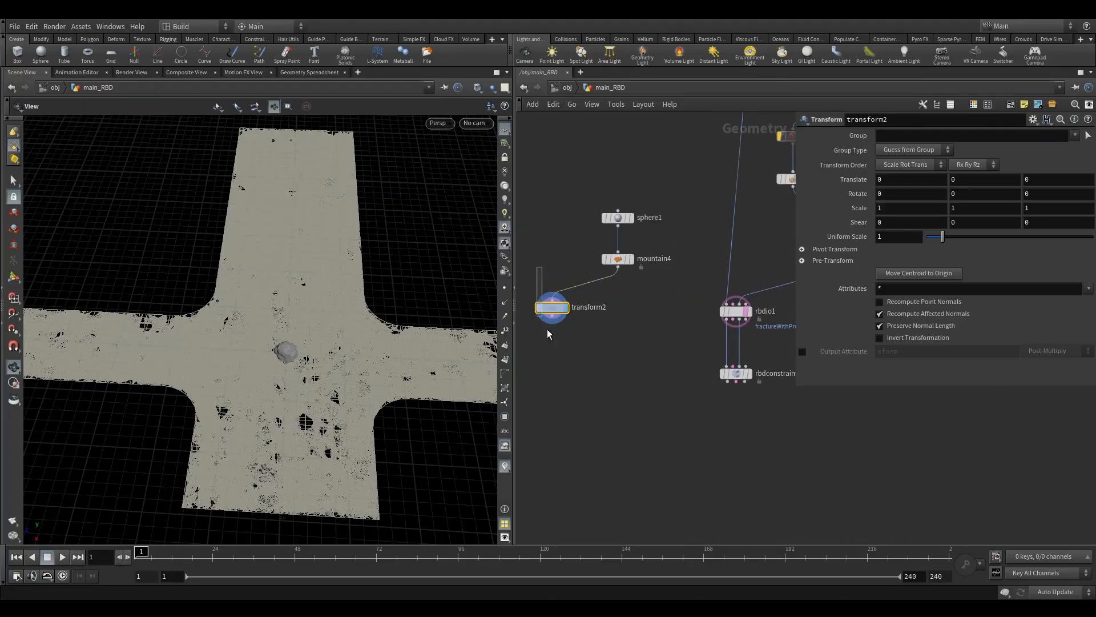
Set the X translation of the transform2 node to -2.5
click(897, 181)
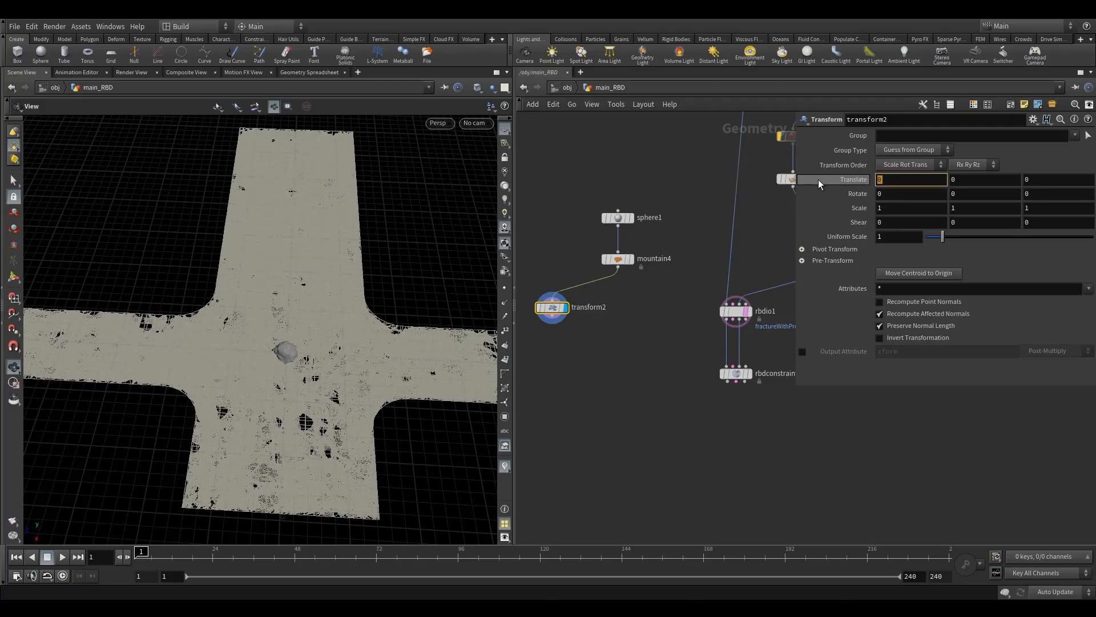
text(-2.5)
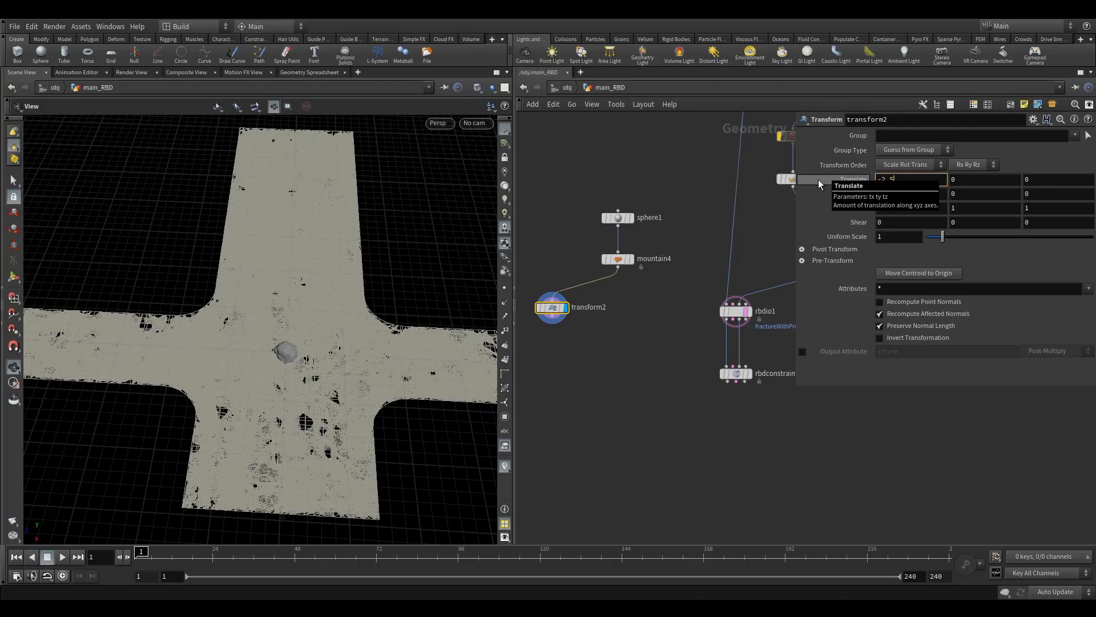
click(685, 250)
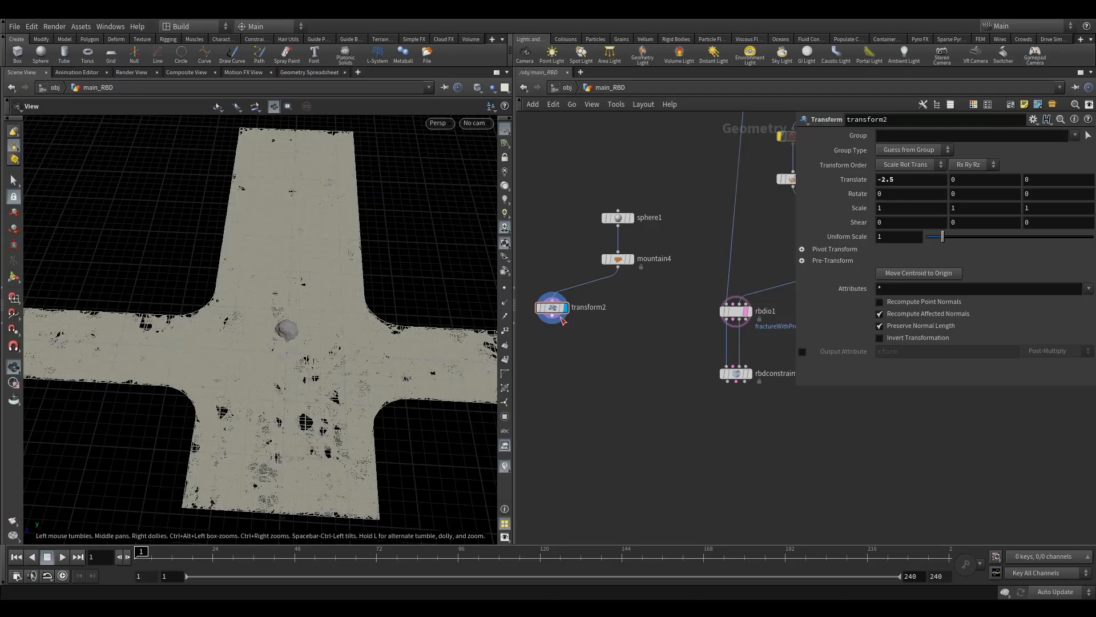
Duplicate transform2 beside itself under the Mountain node, with an X rotation of 90 and a uniform scale of 1.5
alt+drag(552, 310, 630, 316)
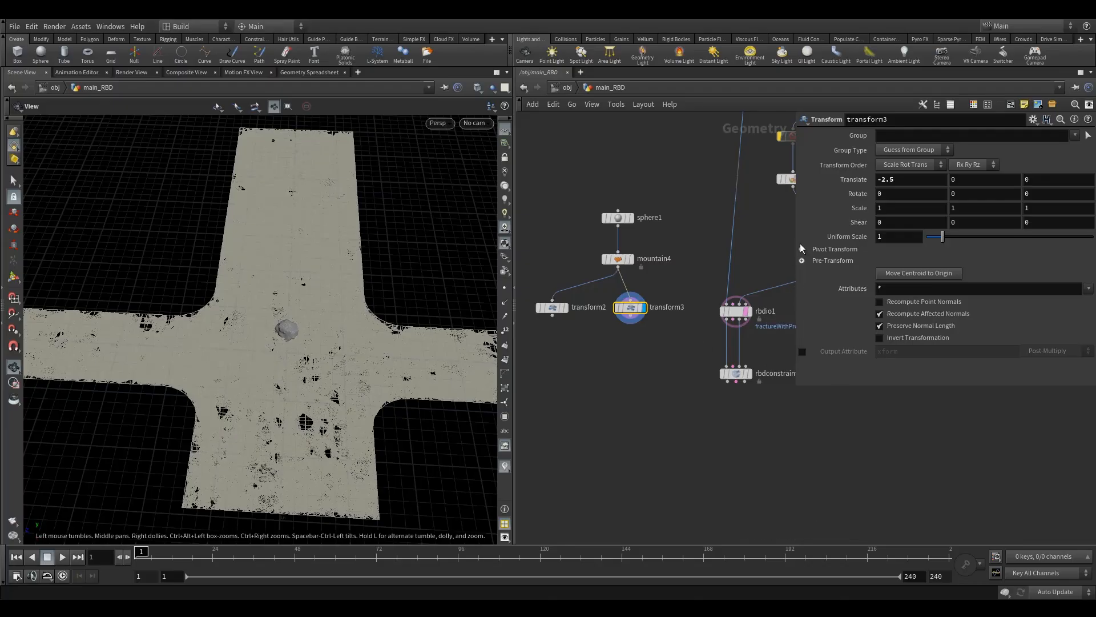
click(920, 197)
text(90)
click(894, 236)
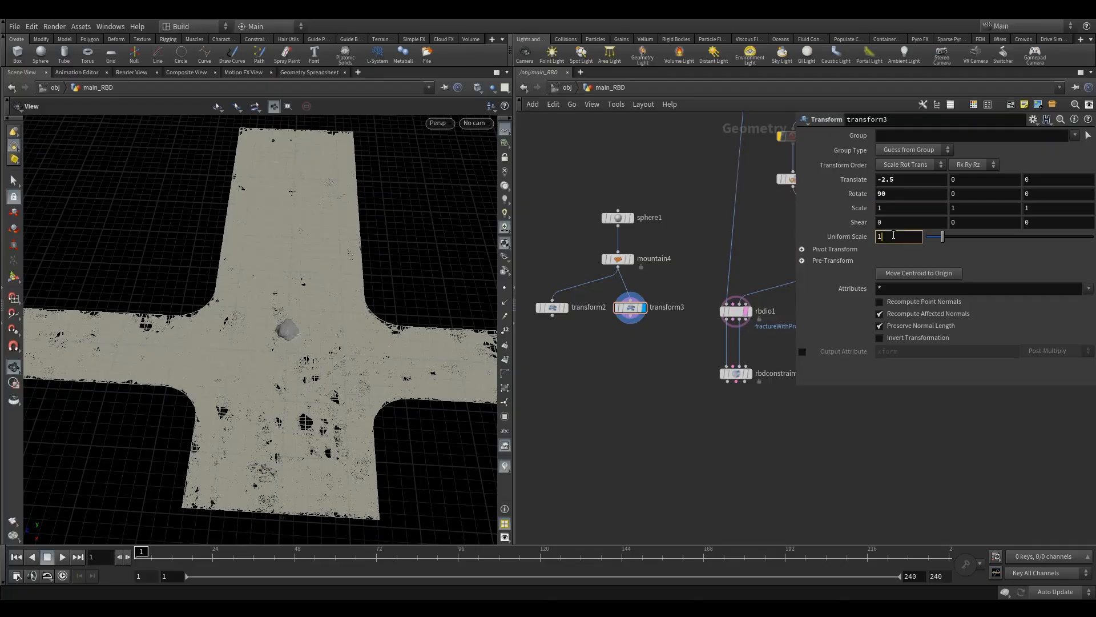
text(.5)
key(Return)
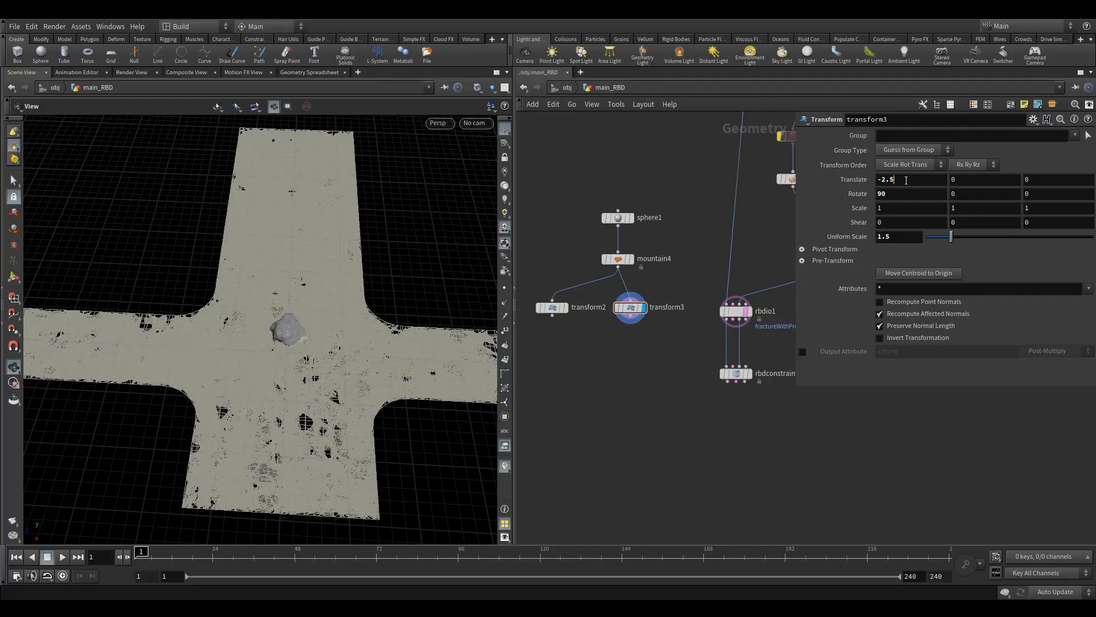
Set the transform3 node's translation to -0.5 in X and -1.5 in Z
drag(906, 181, 792, 195)
text(-.0)
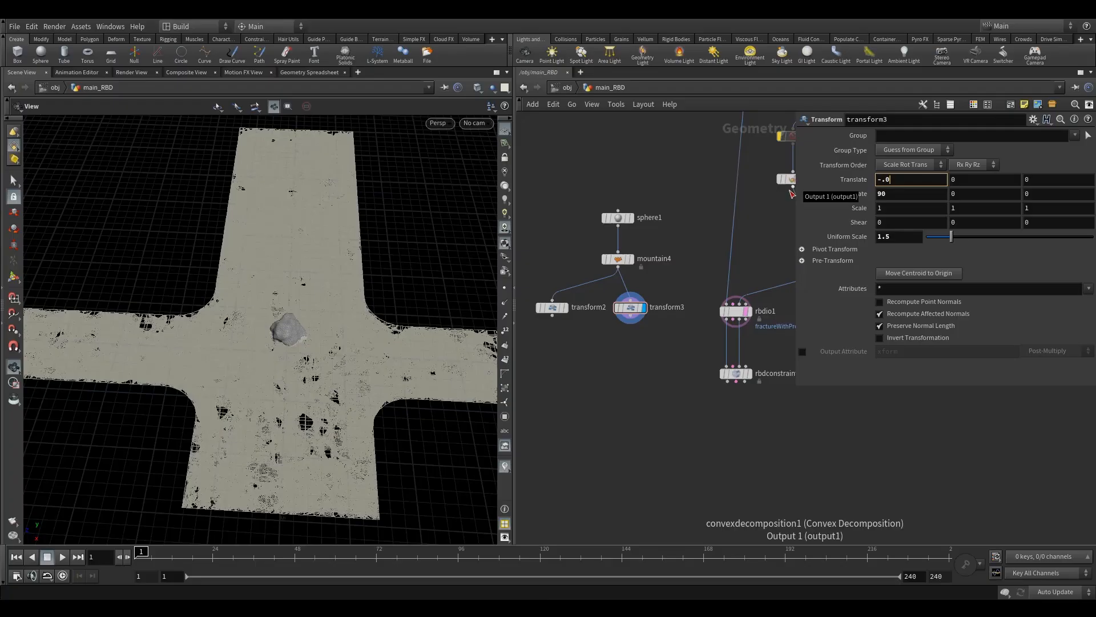
text(5)
key(BackSpace)
key(Return)
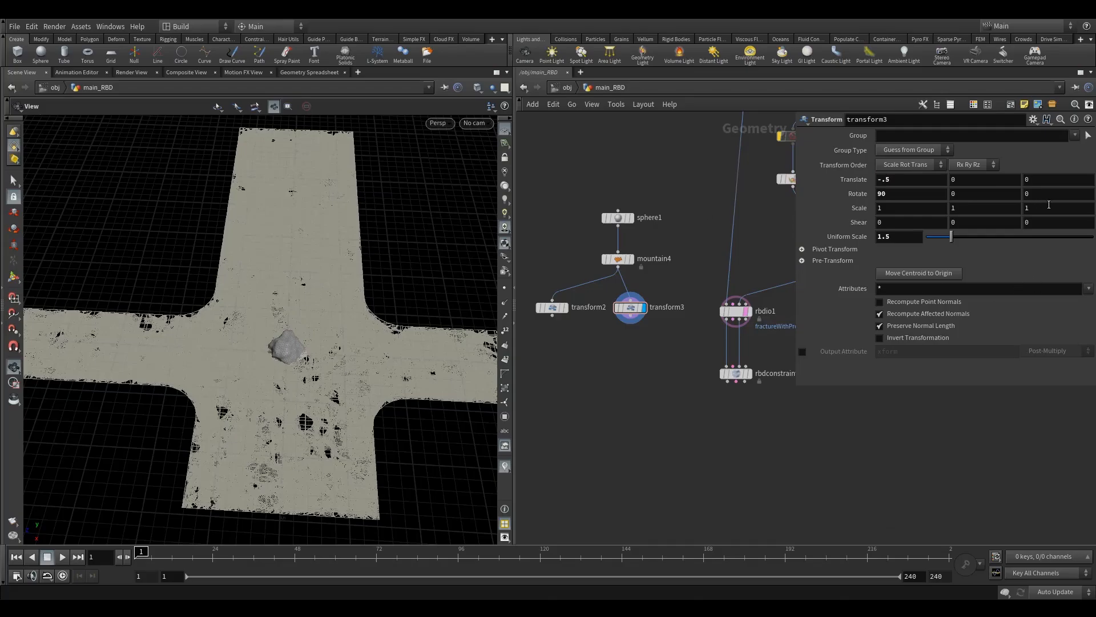
click(1030, 180)
text(-1.5)
key(Return)
Add a Merge node below the two Transform nodes, connect transform2 and transform3 into it, and display the merged result
key(Tab)
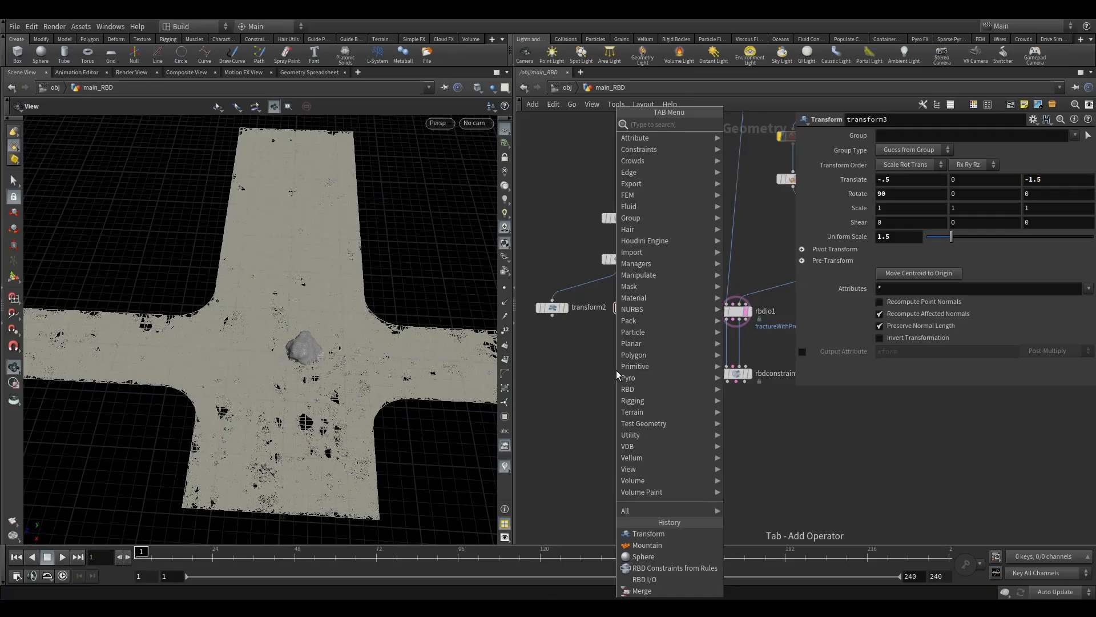
text(merg)
click(752, 124)
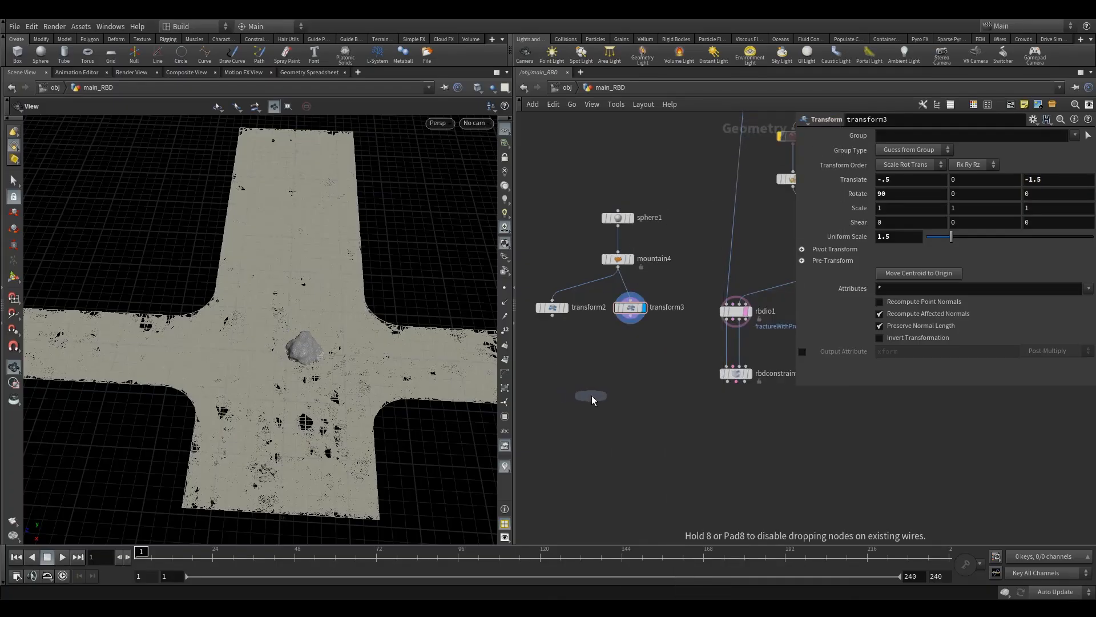
click(595, 394)
drag(522, 289, 596, 386)
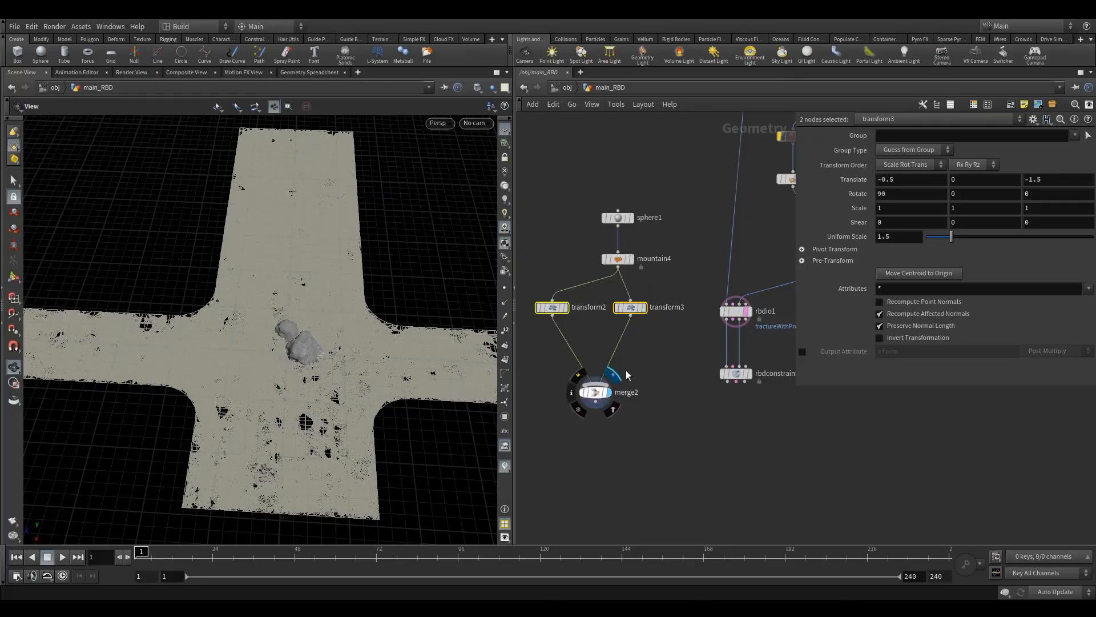
click(595, 393)
drag(552, 308, 546, 308)
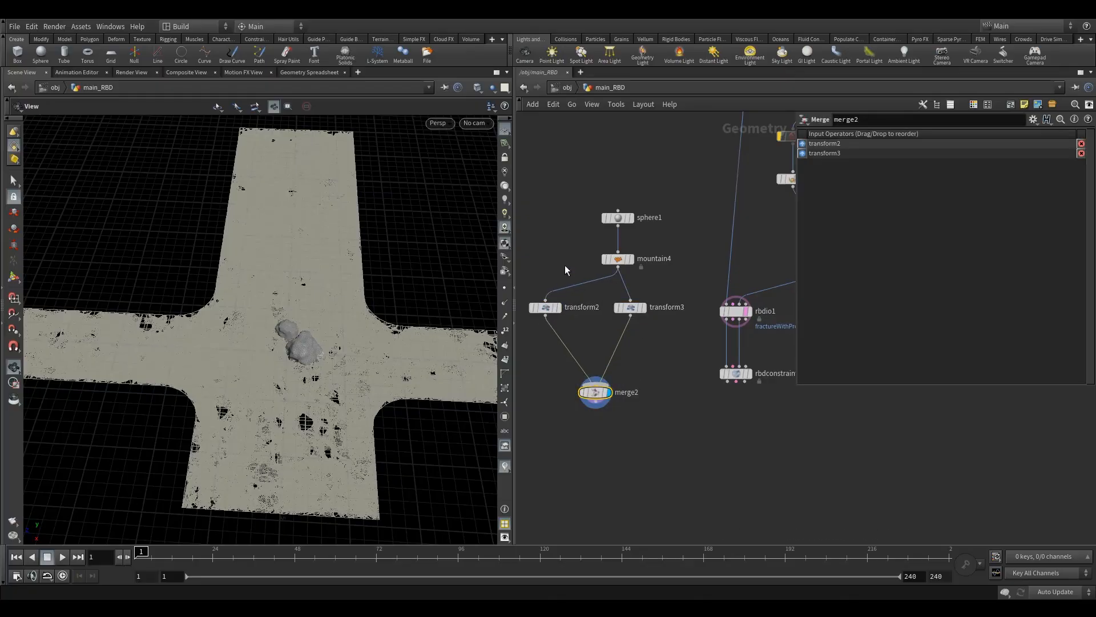
Set the Z translation of the transform2 node to 3
middle_drag(566, 270, 583, 276)
click(568, 315)
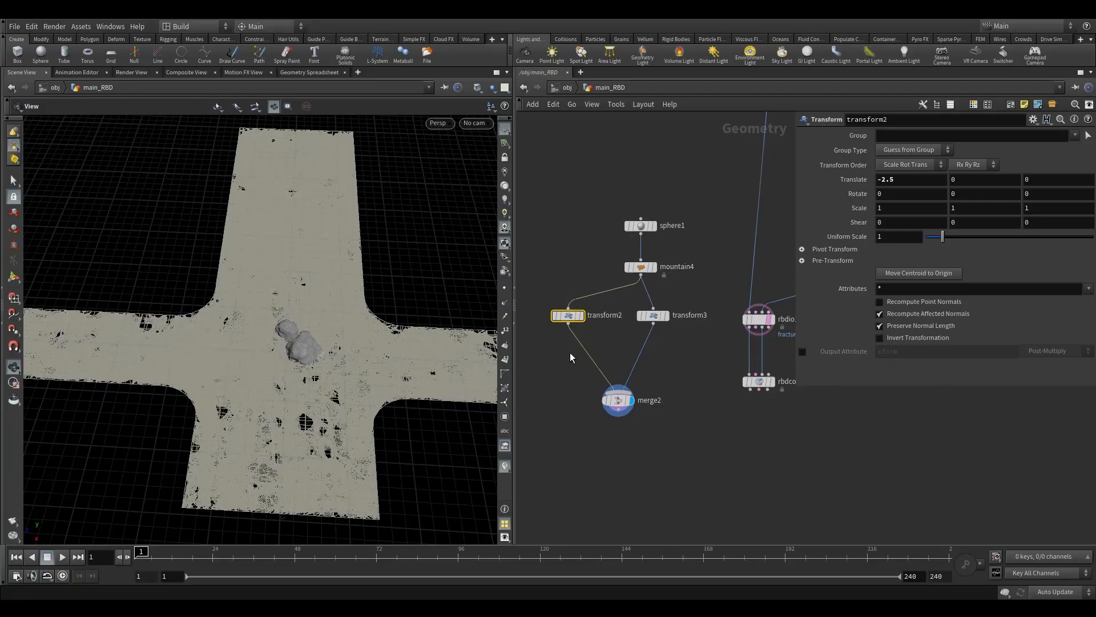
drag(1032, 180, 985, 176)
click(636, 170)
Duplicate transform3 with its Mountain and Merge connections, and translate the copy to 4 in X and -2 in Z
middle_drag(620, 352, 573, 335)
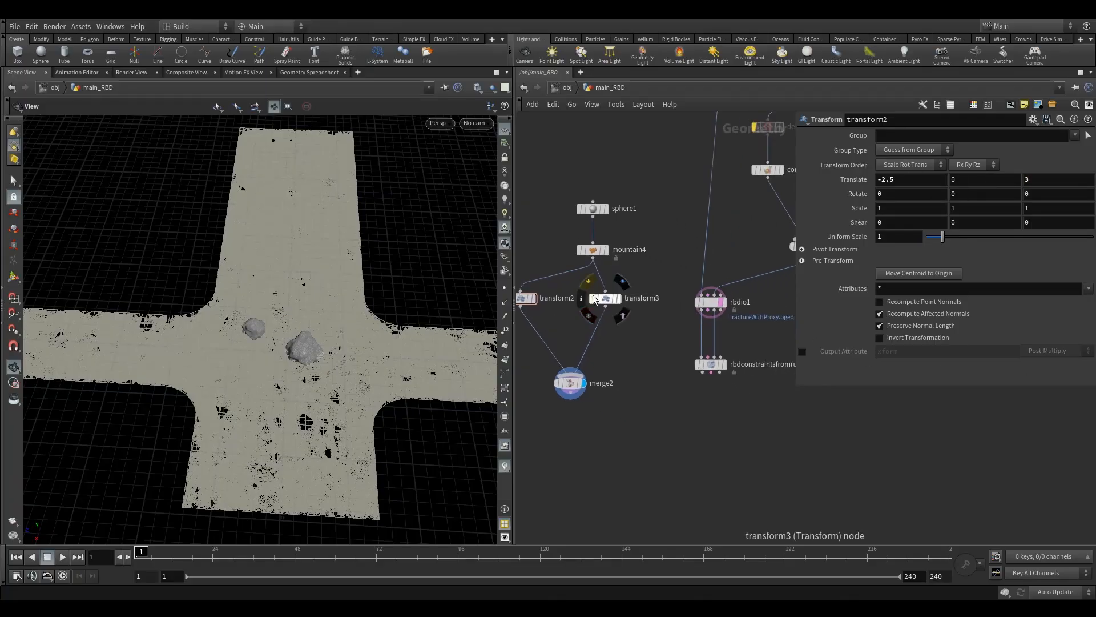
click(604, 299)
alt+drag(606, 303, 581, 375)
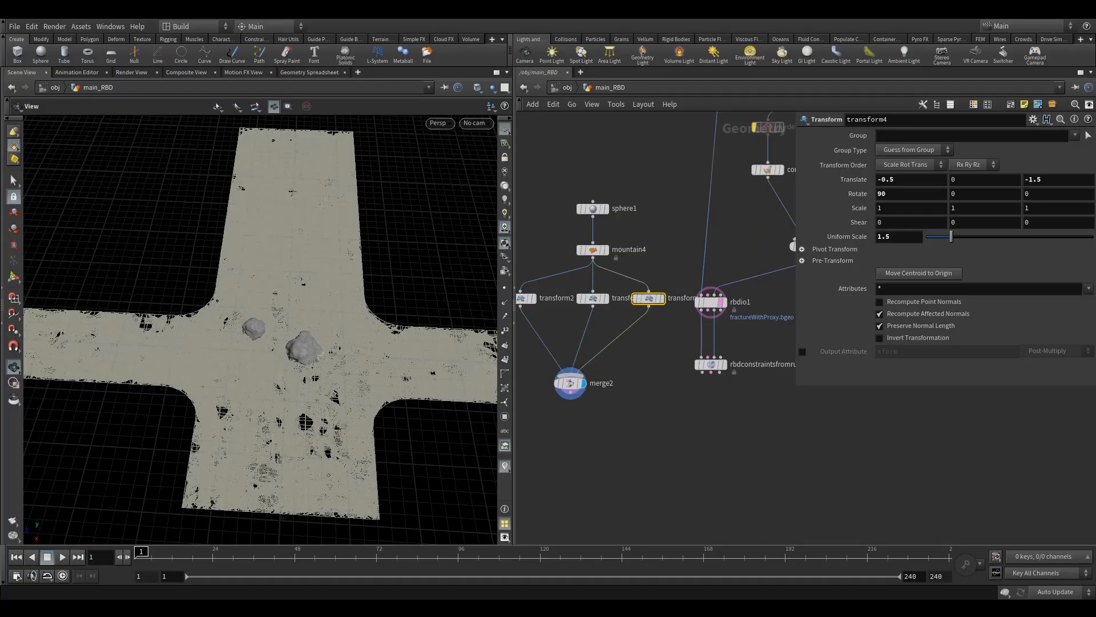
click(891, 179)
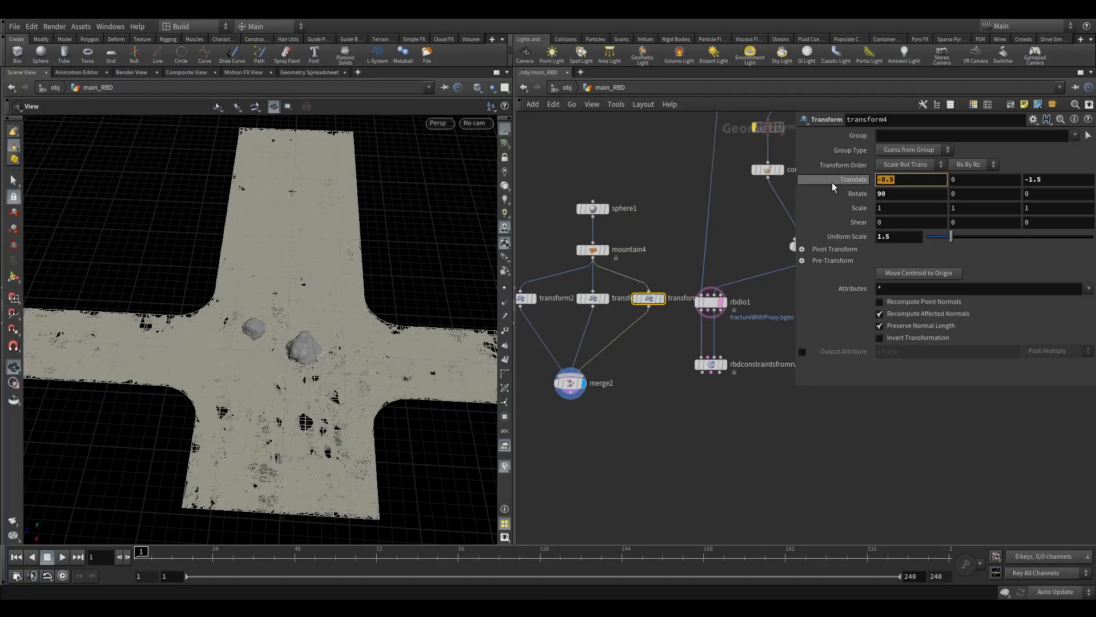
text(4)
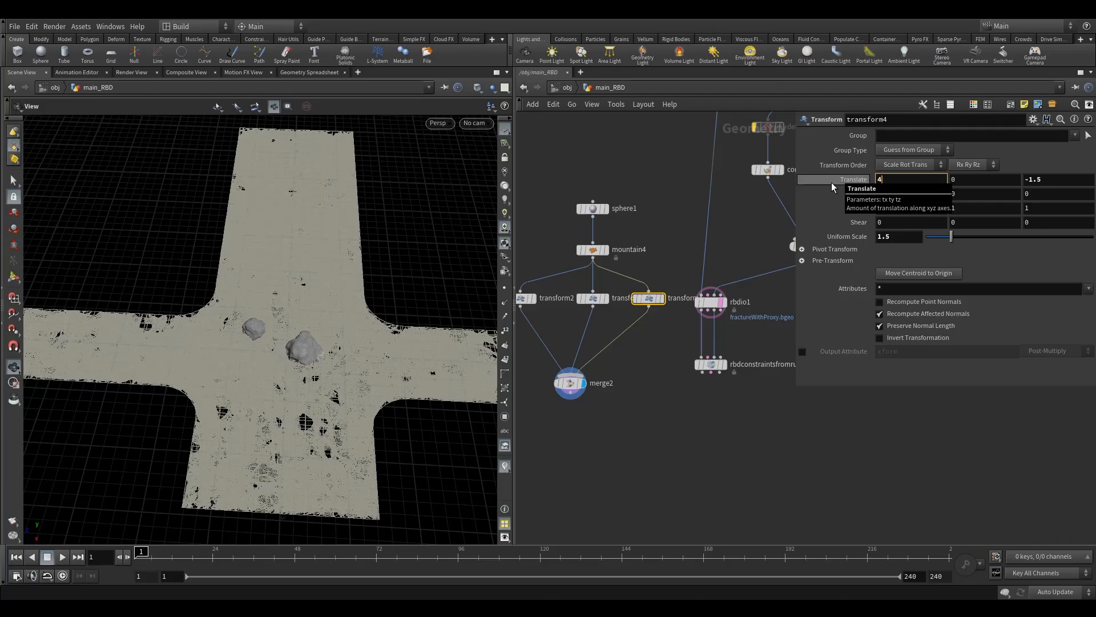
key(Tab)
key(Tab)
text(-)
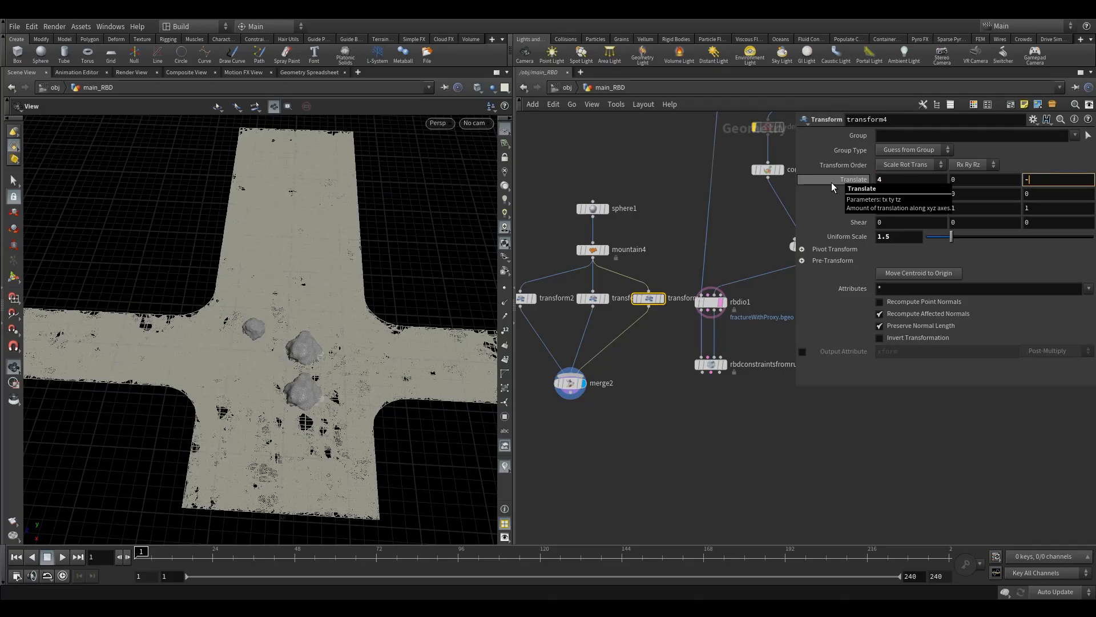
text(2)
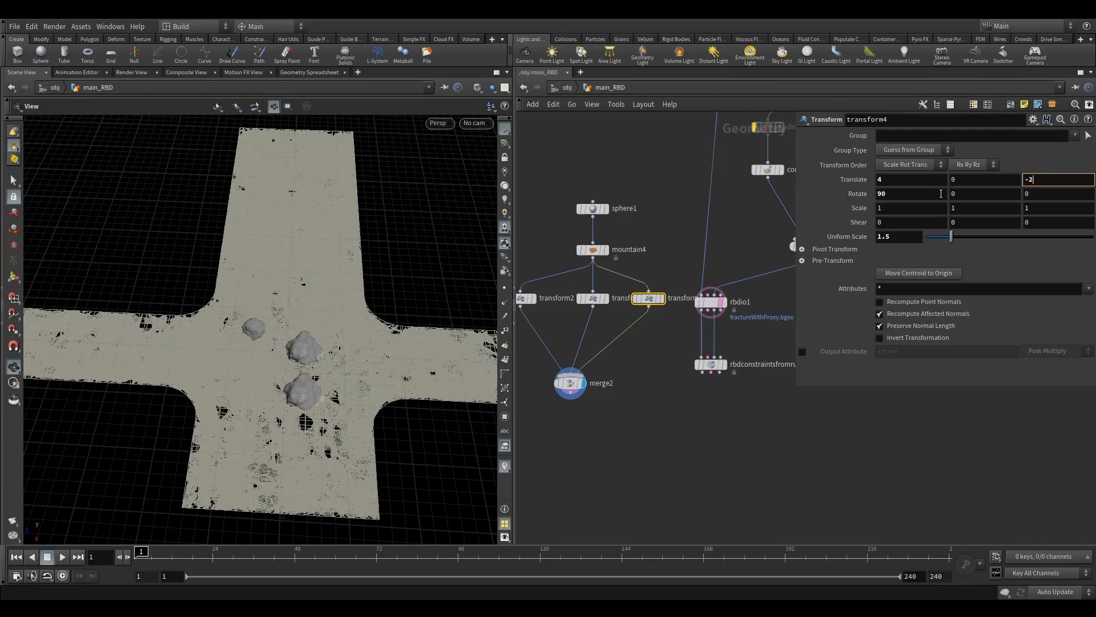
Set the transform4 node's rotation to 0 in X and 90 in Z
key(Tab)
text(0)
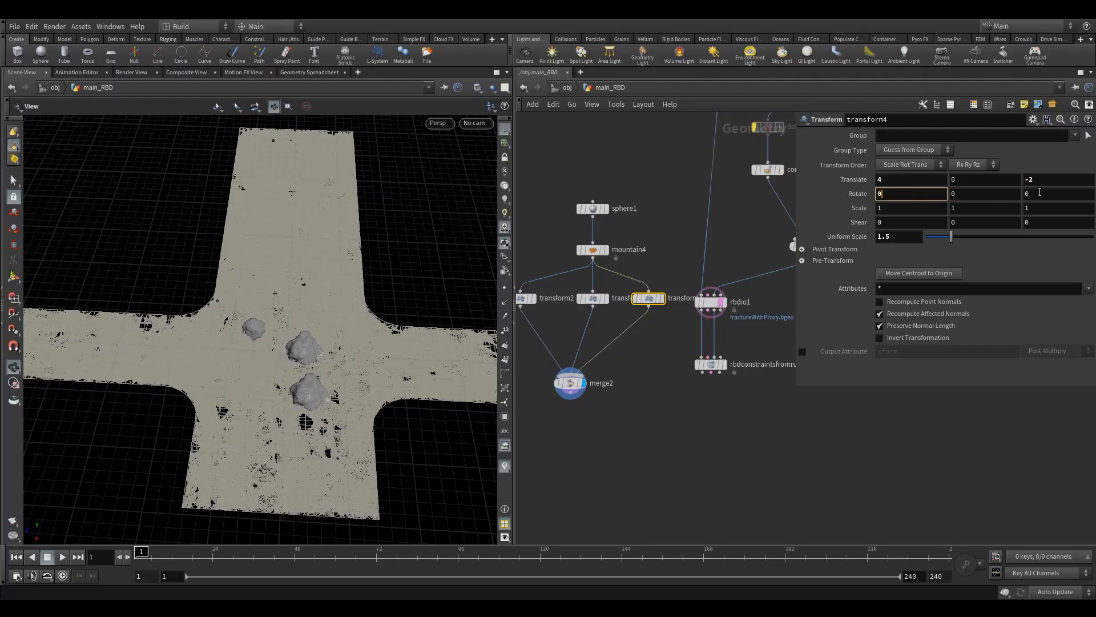
key(Tab)
key(Tab)
text(90)
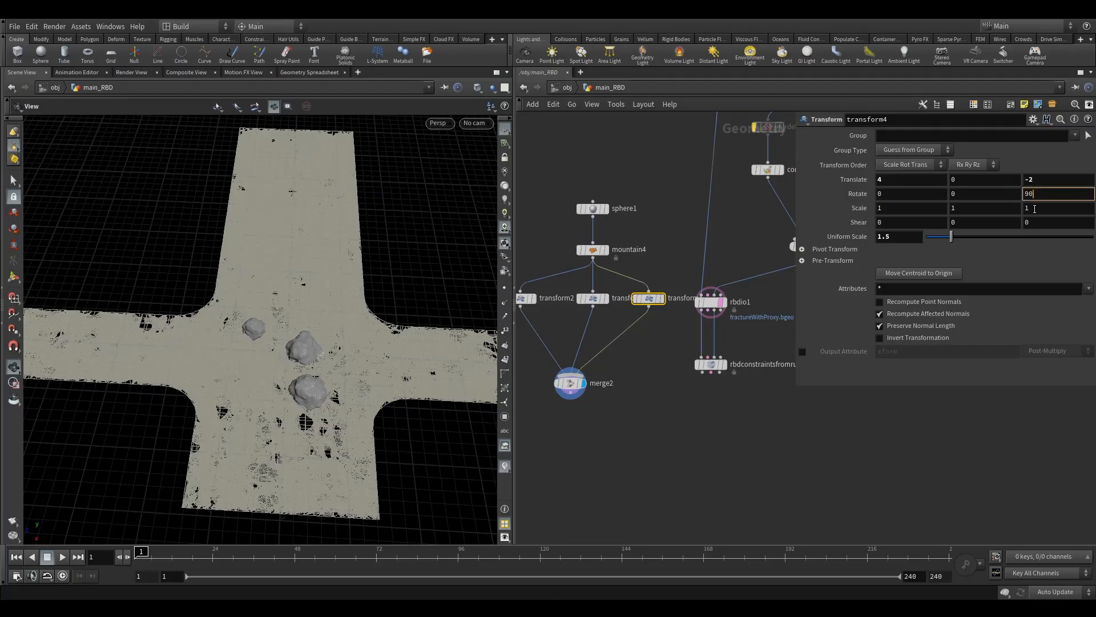
key(Return)
Set the transform4 node's Z scale to 1.5 and its uniform scale to 1
click(1049, 211)
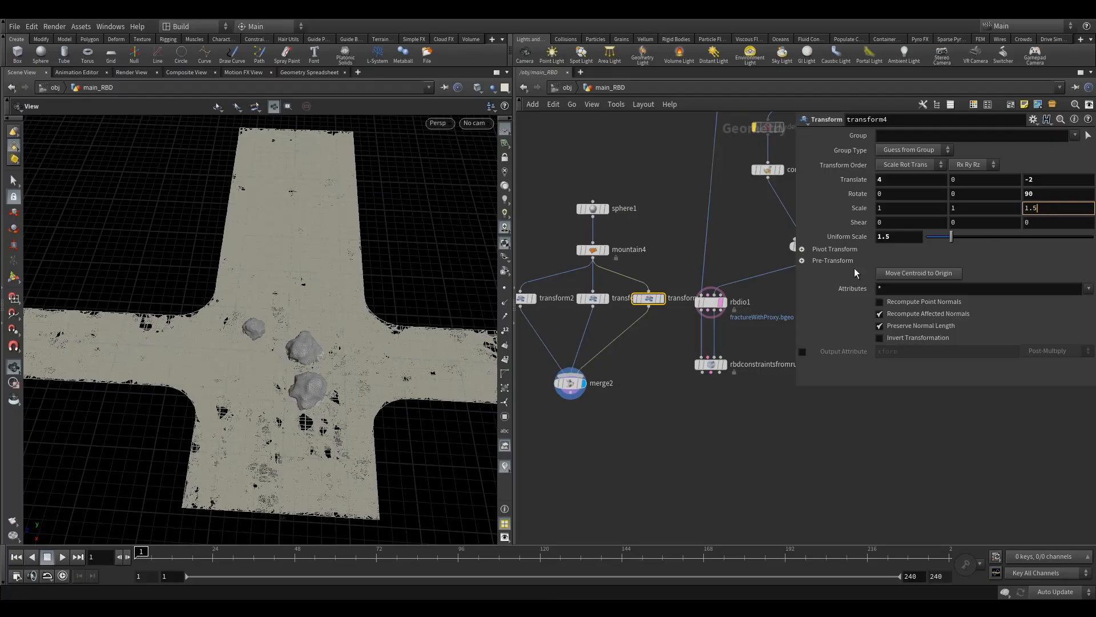
key(Return)
drag(898, 237, 836, 238)
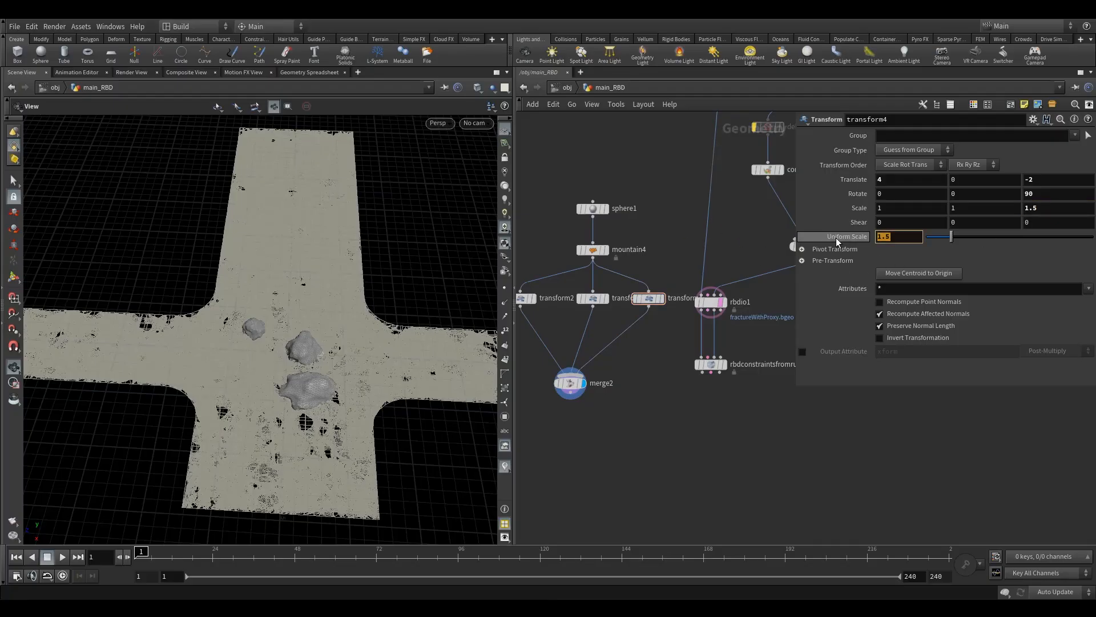
text(1)
key(Return)
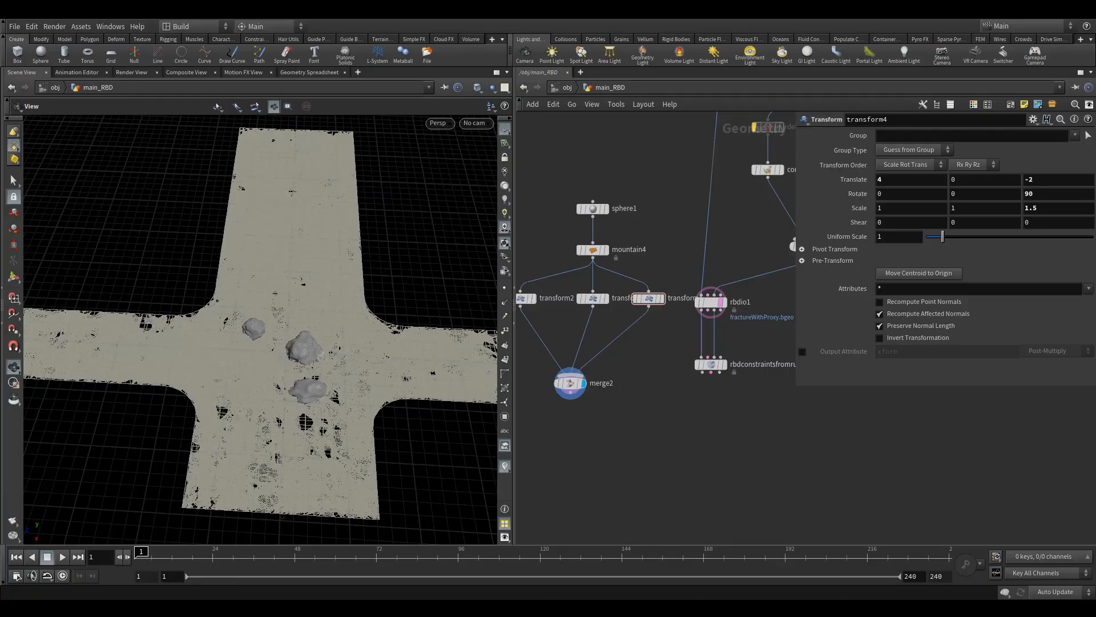
Connect the merged spheres to the last input of the RBD Constraints from Rules node and move that node slightly lower
drag(272, 379, 298, 339)
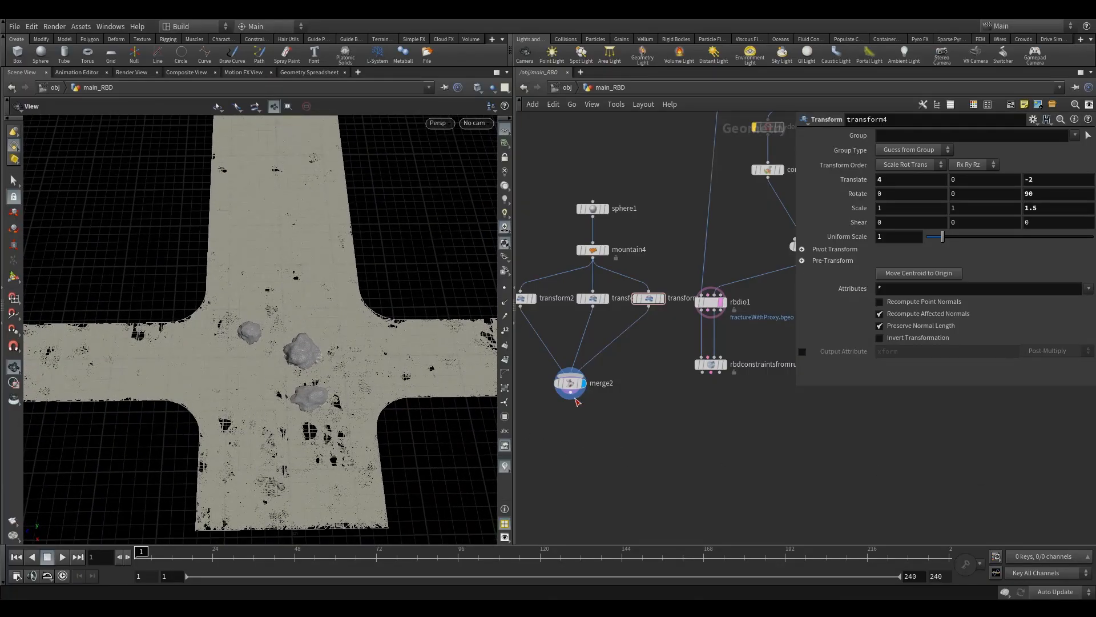
middle_drag(586, 394, 604, 372)
drag(604, 371, 626, 367)
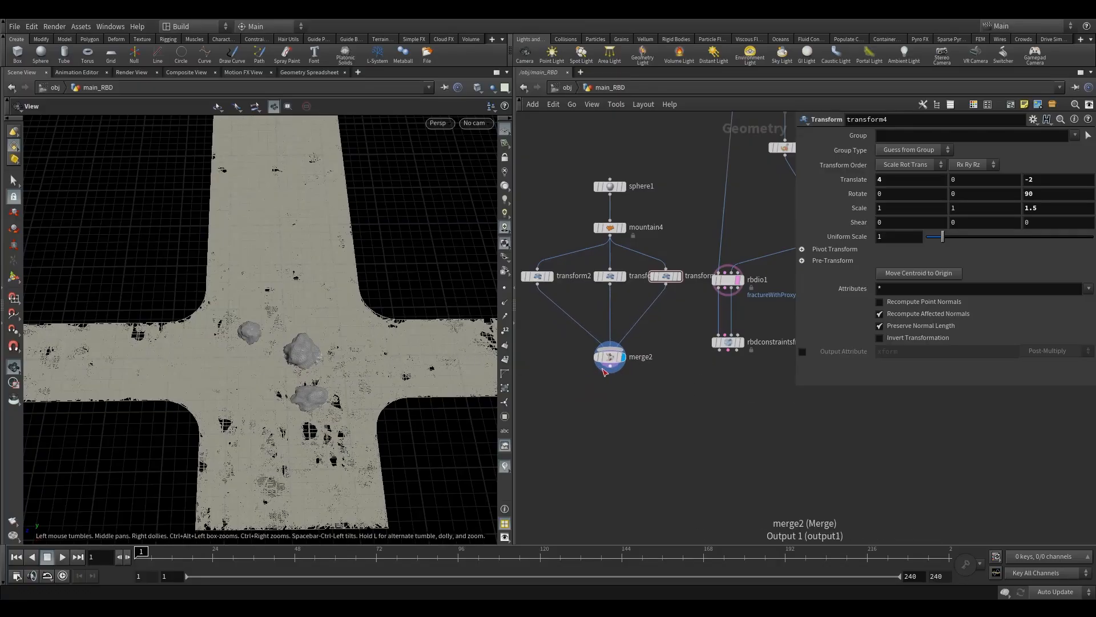
drag(610, 372, 732, 340)
click(740, 340)
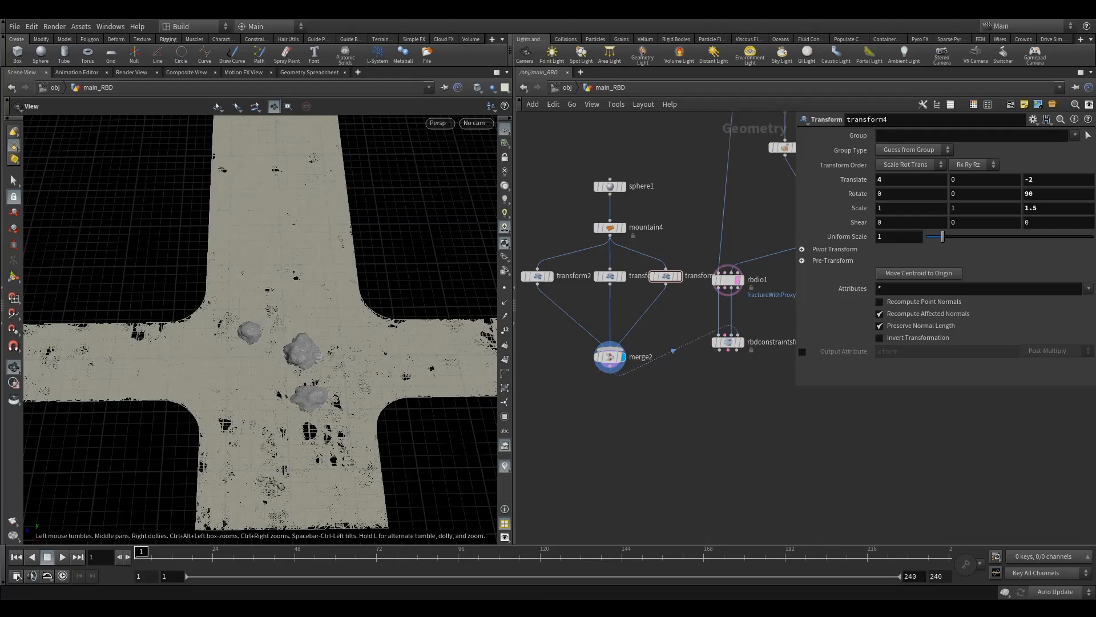
drag(305, 386, 365, 389)
drag(727, 346, 727, 365)
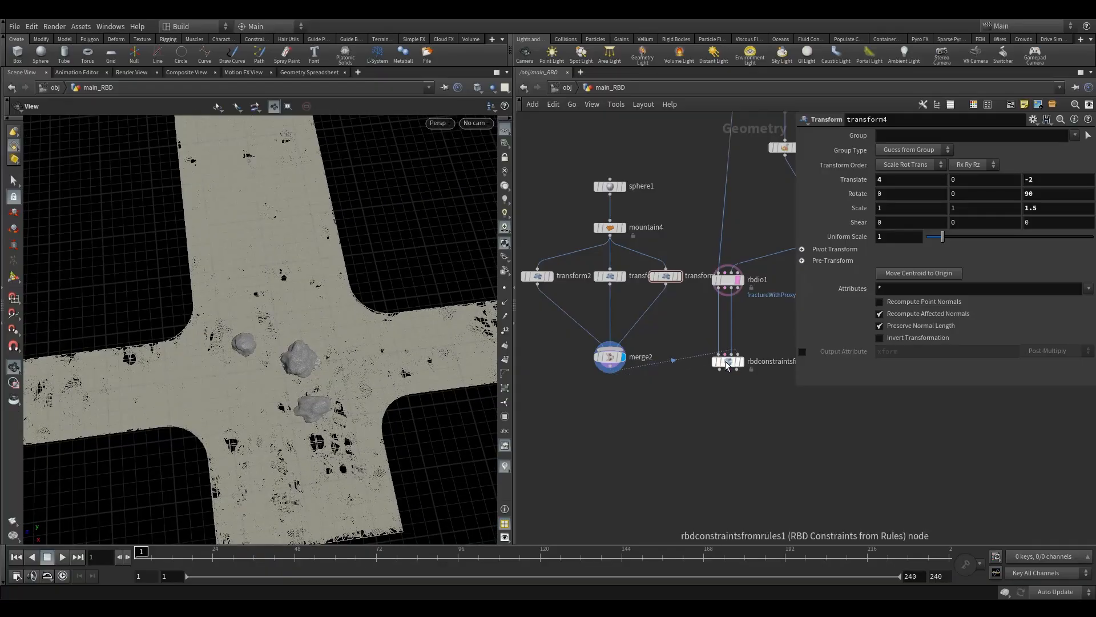
Enable Keep in Bounding Regions on the RBD Constraints from Rules node with the Bounding Geometry type, and display the node
click(727, 363)
scroll(936, 328, down, 5)
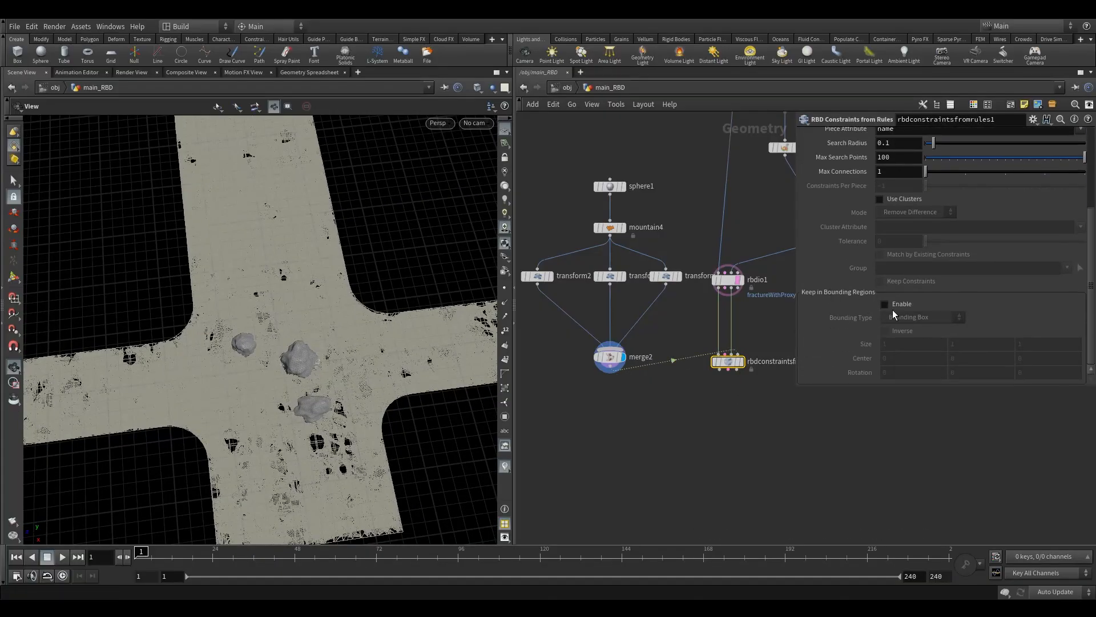
click(886, 305)
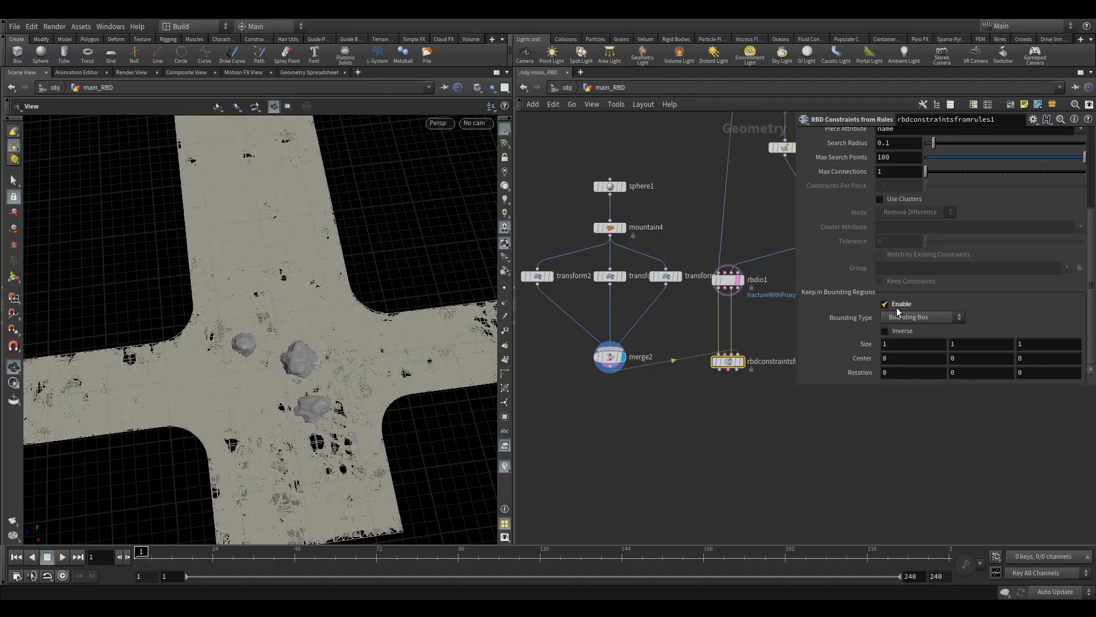
click(903, 318)
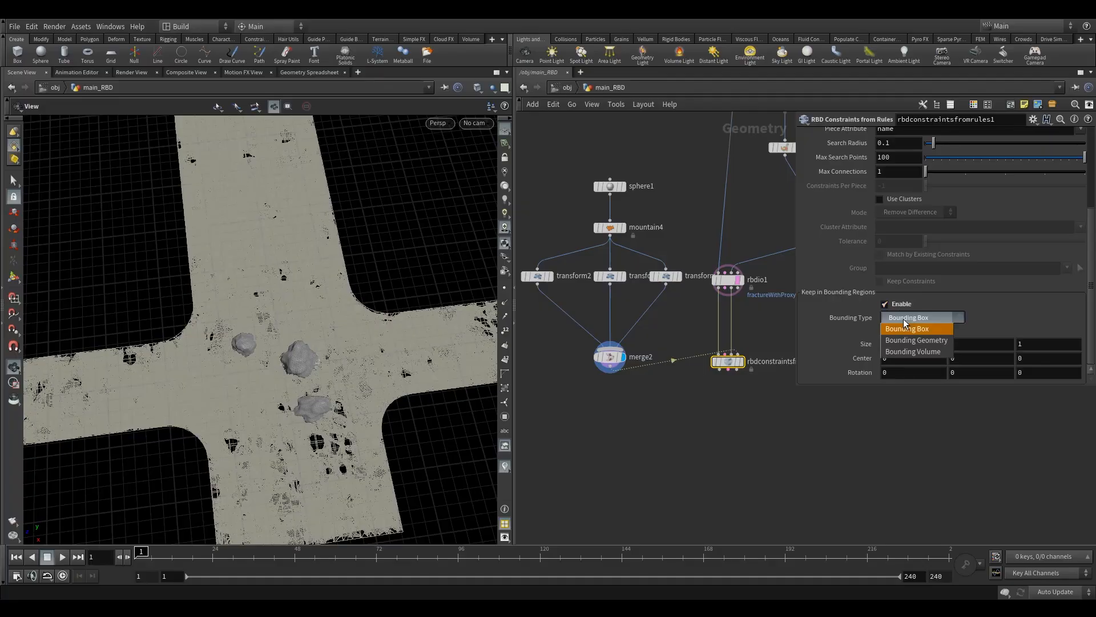
click(928, 340)
drag(730, 368, 729, 380)
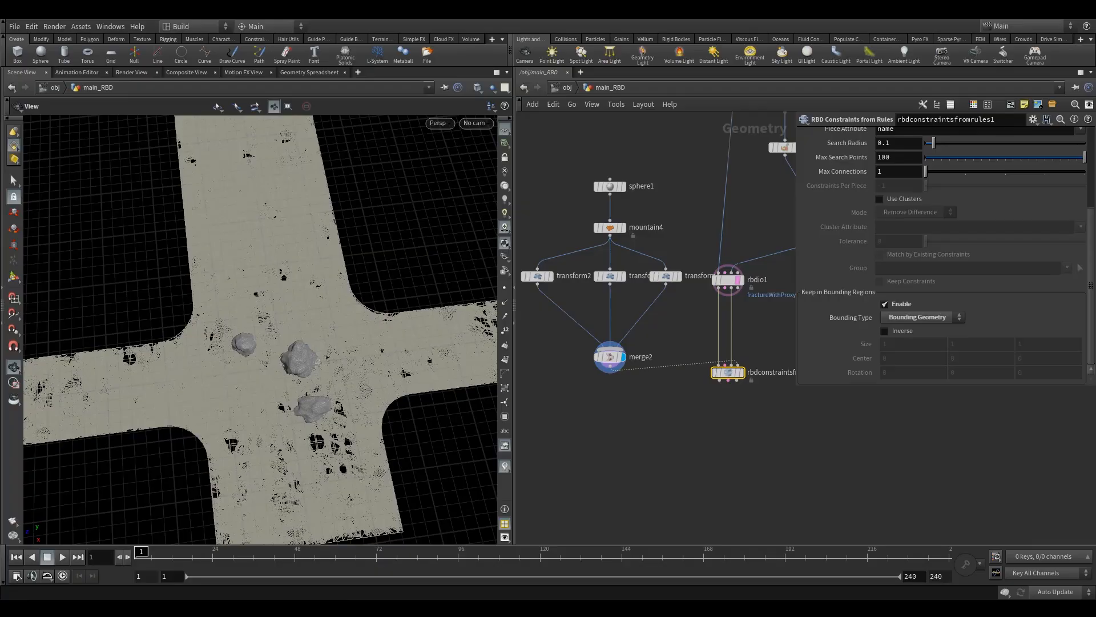
click(746, 356)
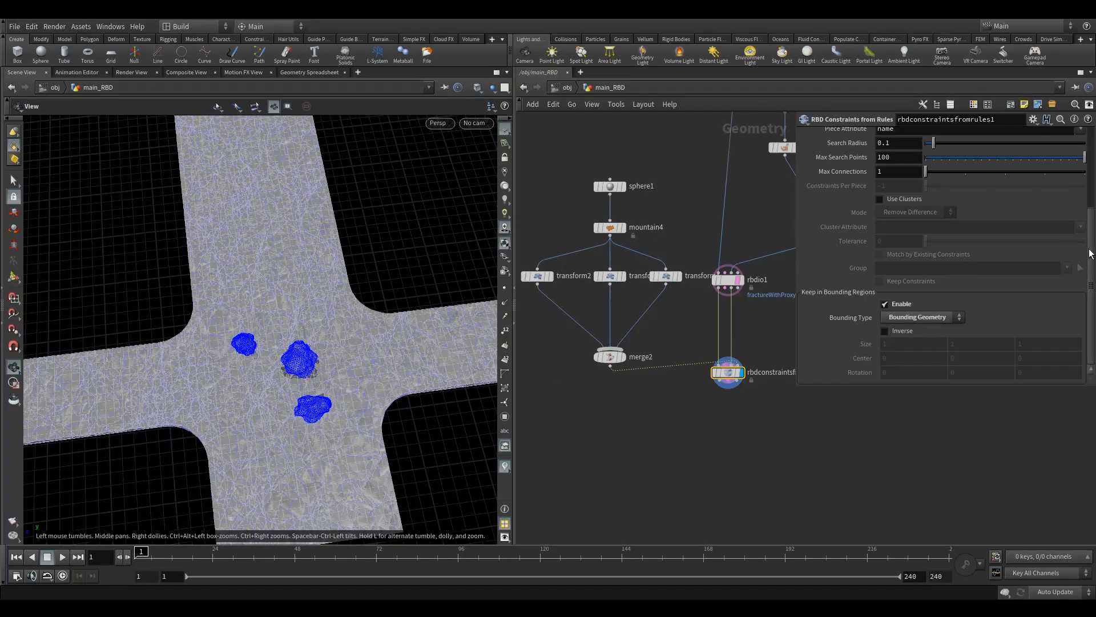
Enable the constraint group name on the RBD Constraints from Rules node and set it to clumps
scroll(970, 254, up, 5)
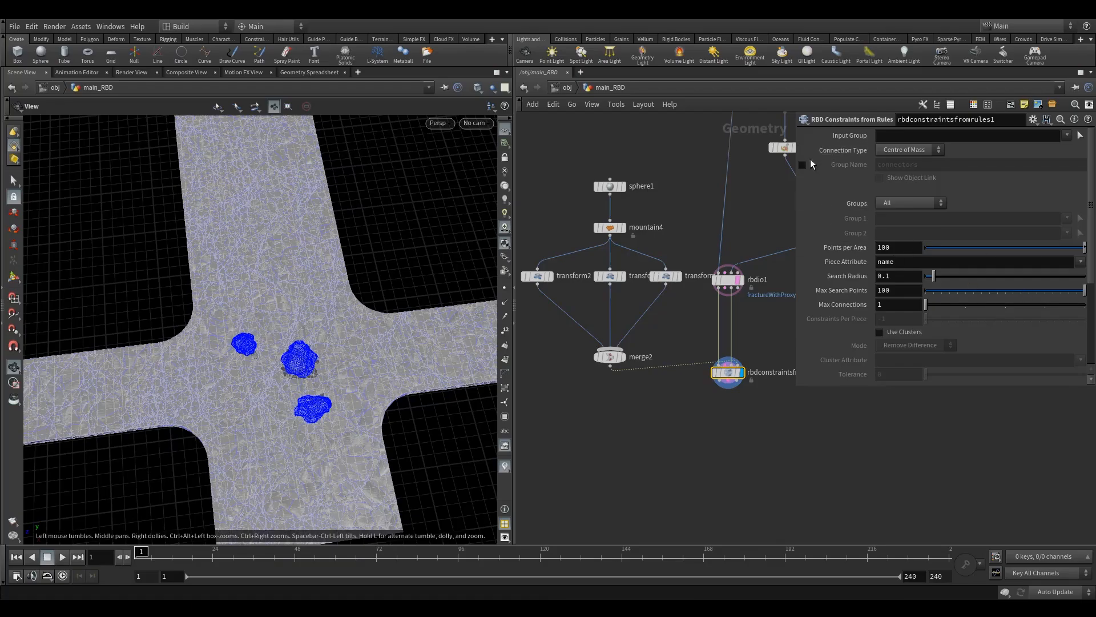
click(875, 165)
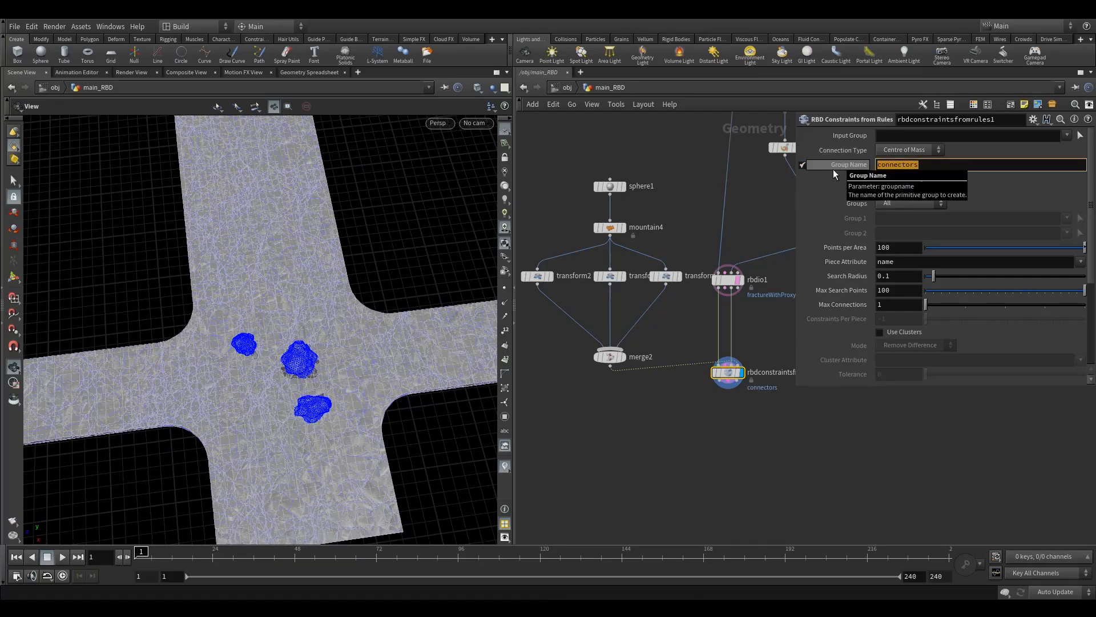
text(clumps)
key(Return)
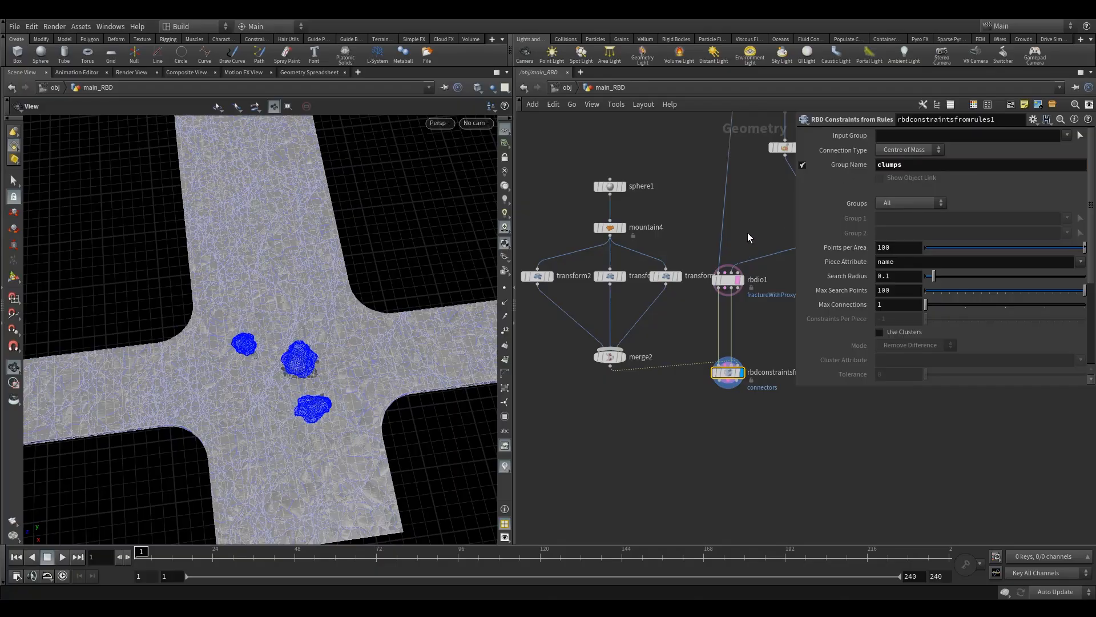
Examine the constraints around the three sphere shapes on the road from close up and from farther away
scroll(334, 366, up, 10)
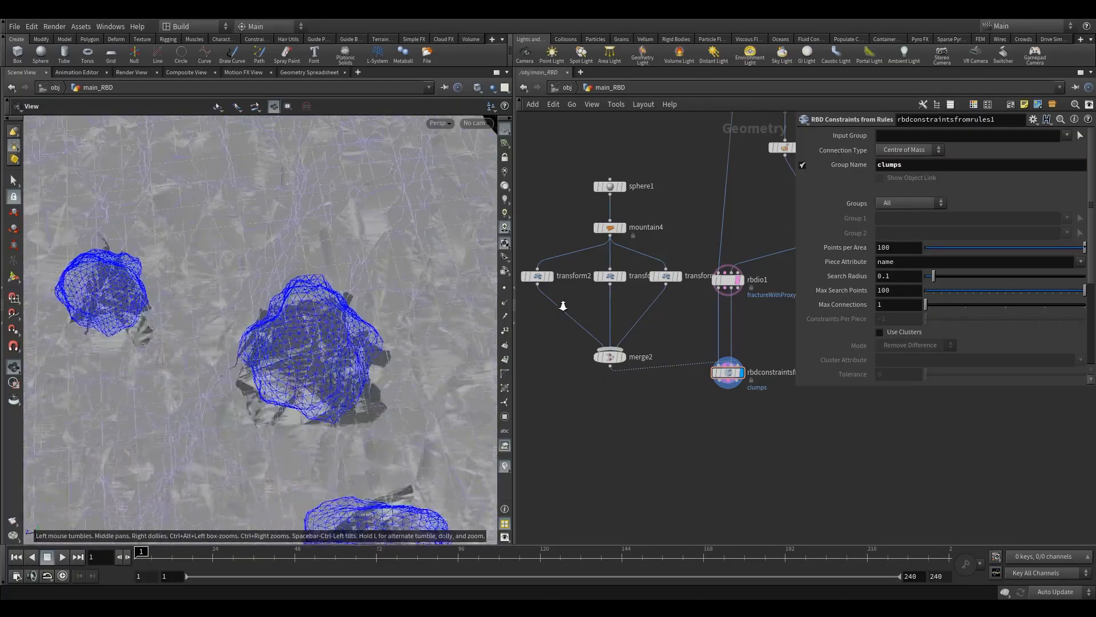
scroll(334, 366, down, 5)
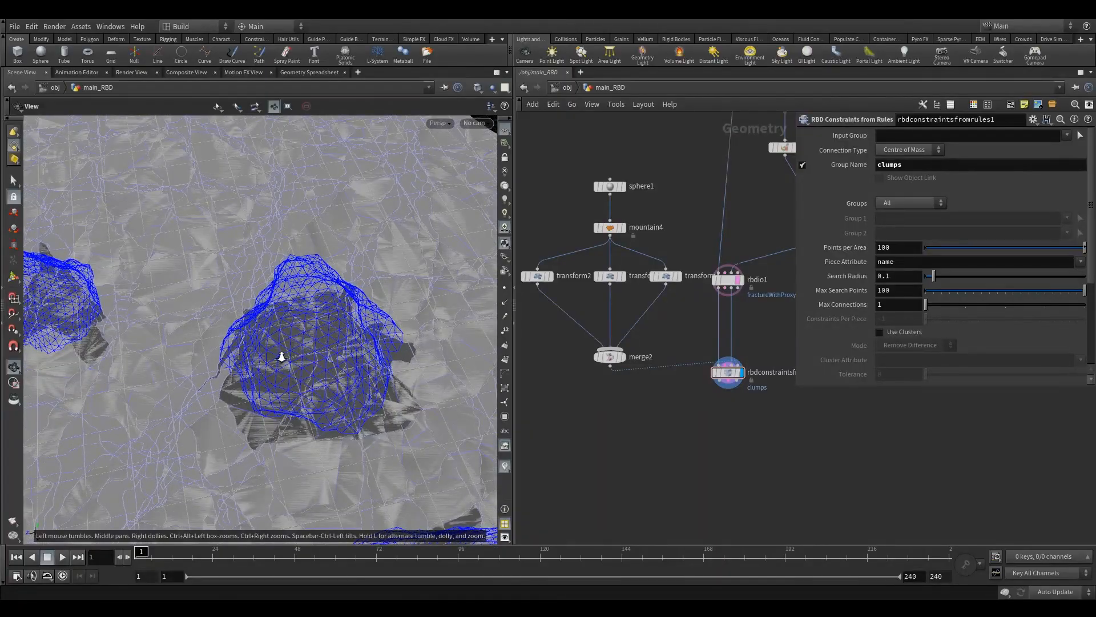
scroll(200, 371, down, 3)
drag(200, 371, 158, 321)
scroll(173, 368, down, 2)
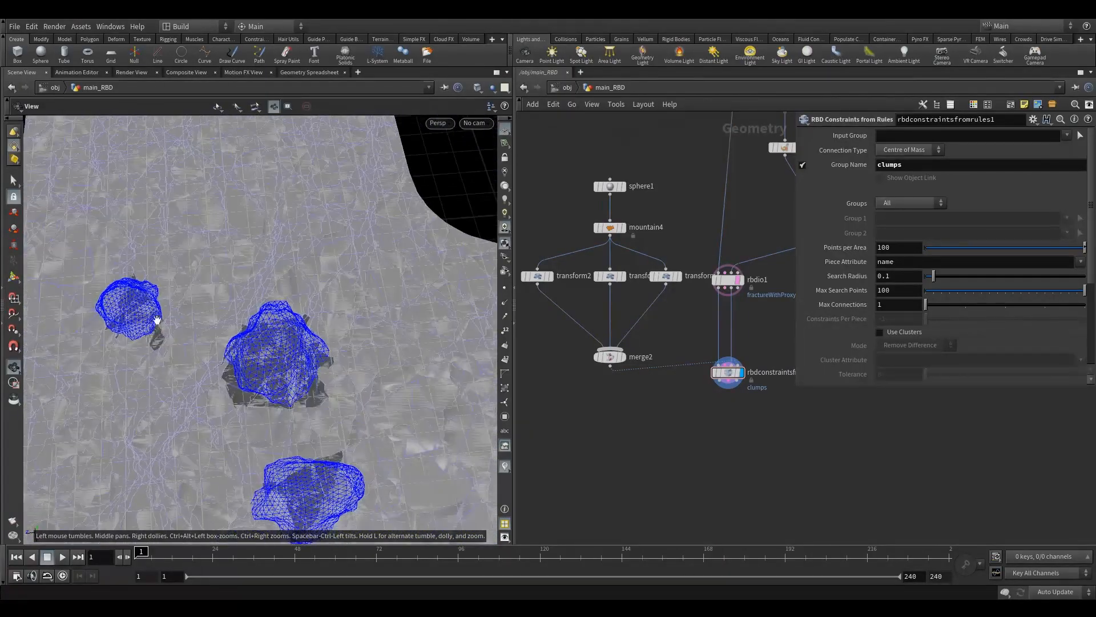
middle_drag(336, 399, 309, 292)
scroll(268, 371, down, 3)
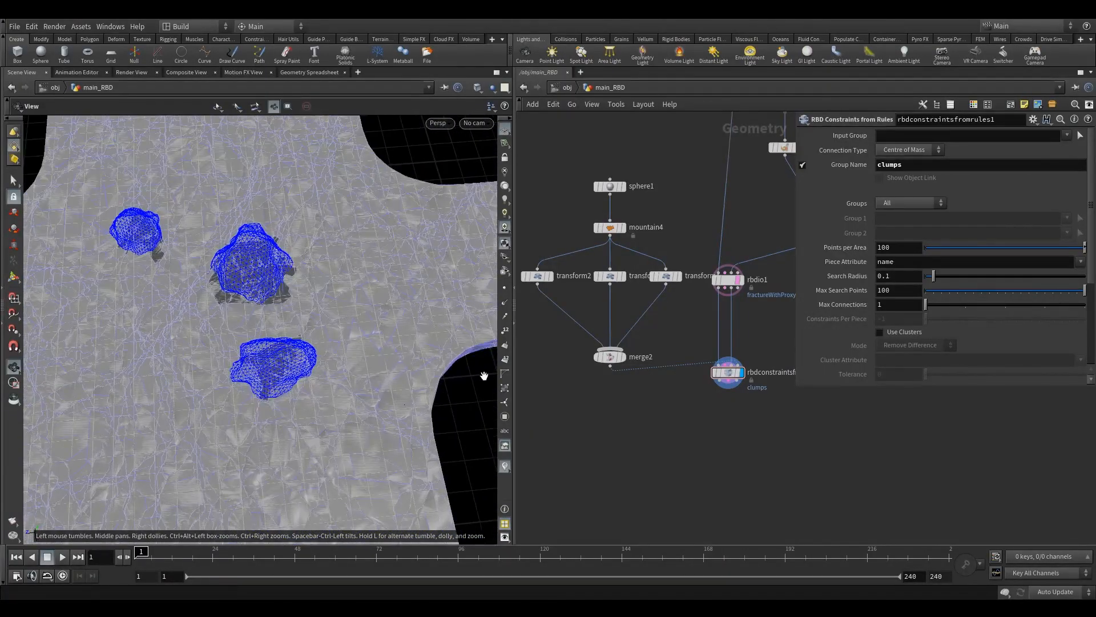
middle_drag(313, 347, 349, 325)
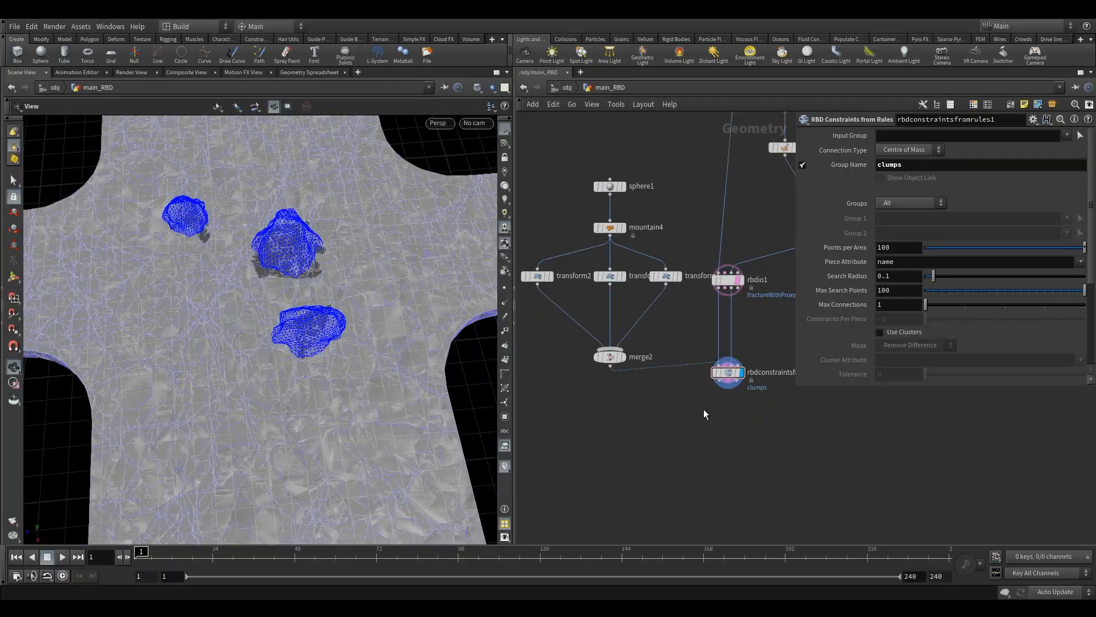
Add a Null on the constraint output of the RBD Constraints from Rules node and display it
key(Tab)
text(nu)
click(830, 124)
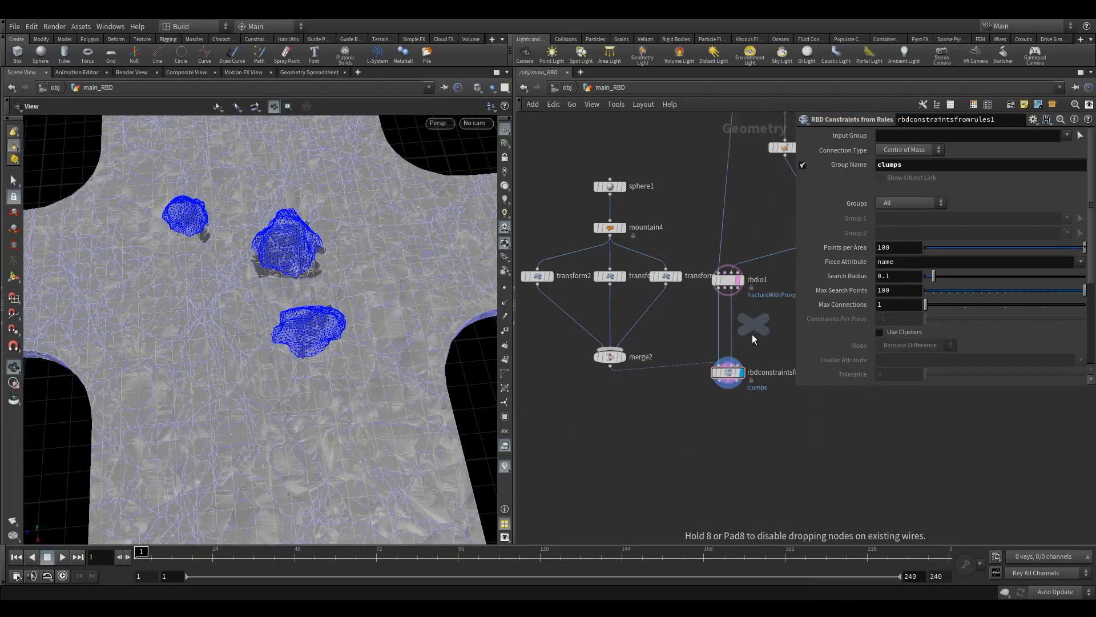
click(727, 423)
scroll(729, 393, up, 2)
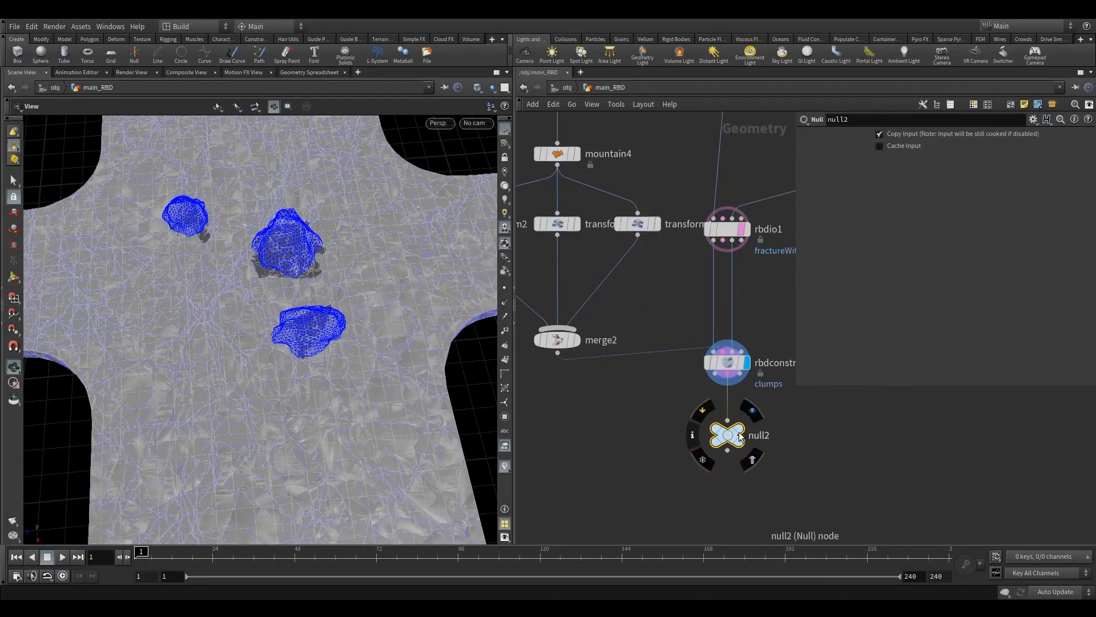
drag(779, 410, 700, 457)
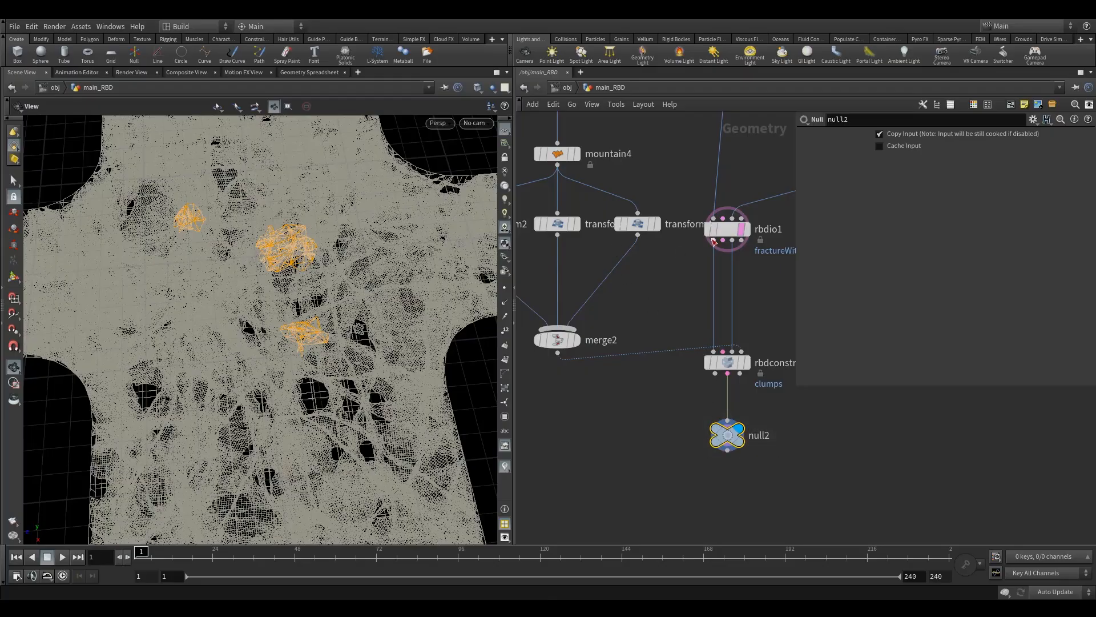
Turn off the template display of the rbdio1 node and view the clump constraints on their own
click(753, 254)
mouse_move(294, 366)
mouse_down()
mouse_move(264, 336)
mouse_move(297, 350)
mouse_up()
middle_drag(654, 429, 648, 381)
middle_drag(799, 467, 753, 462)
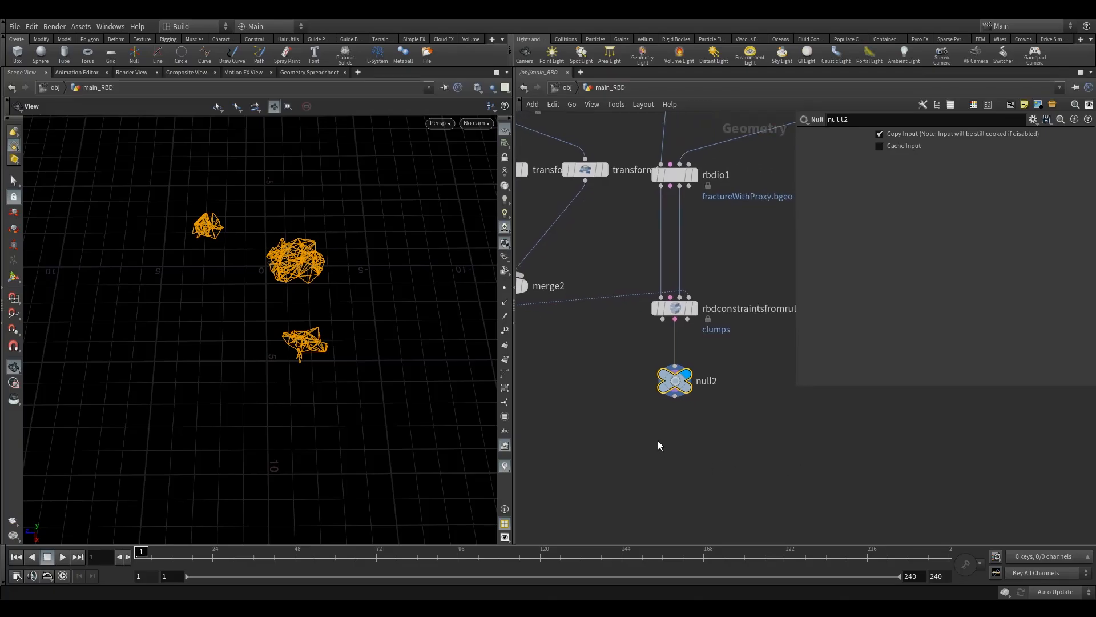
Insert an RBD Constraint Properties node between the RBD Constraints from Rules node and the Null, wiring all three of its inputs
drag(675, 381, 675, 453)
key(Tab)
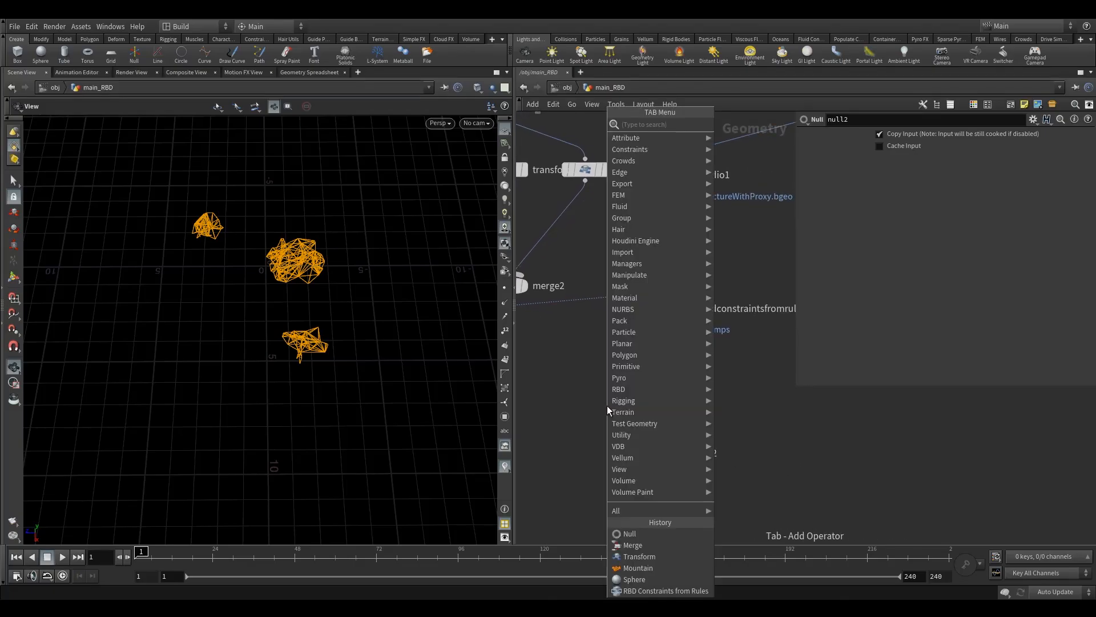
text(rbd)
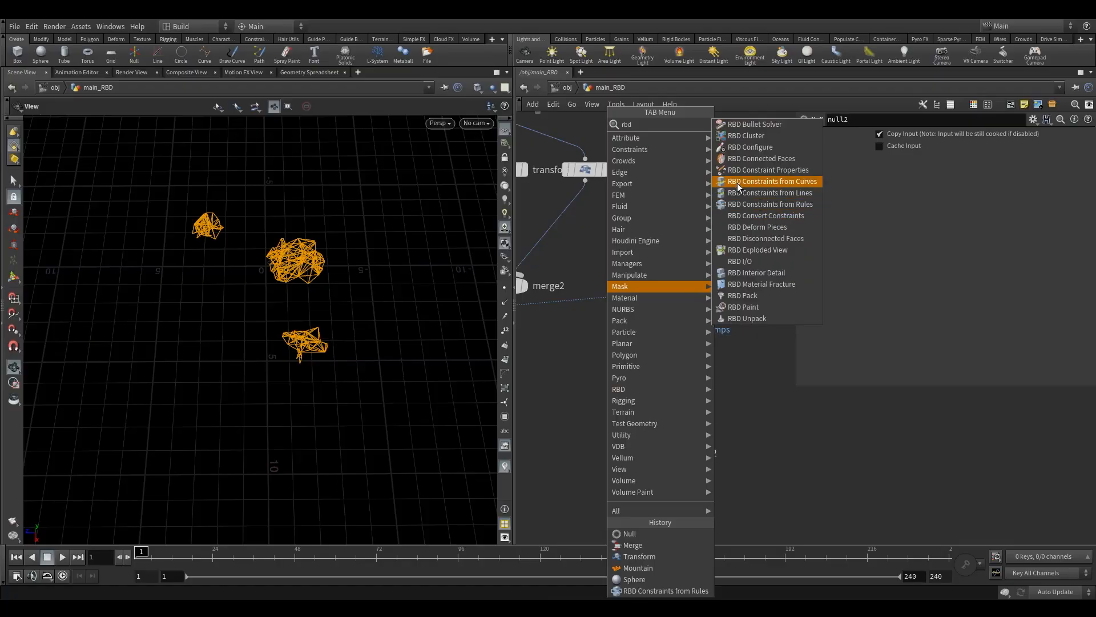
click(751, 171)
click(670, 364)
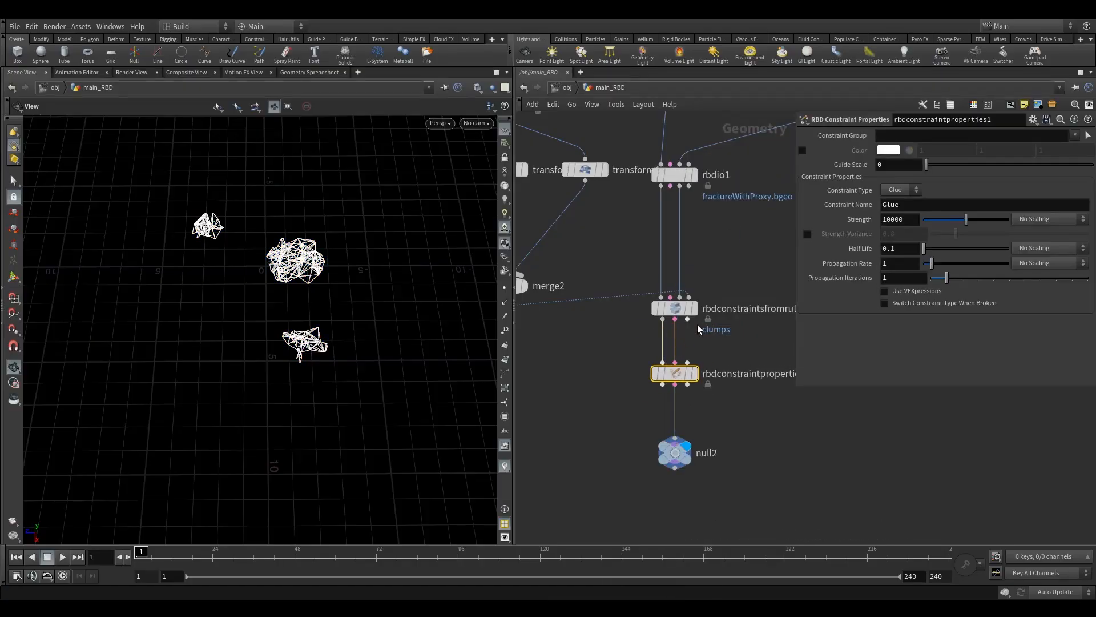
drag(674, 378, 675, 370)
drag(617, 350, 675, 379)
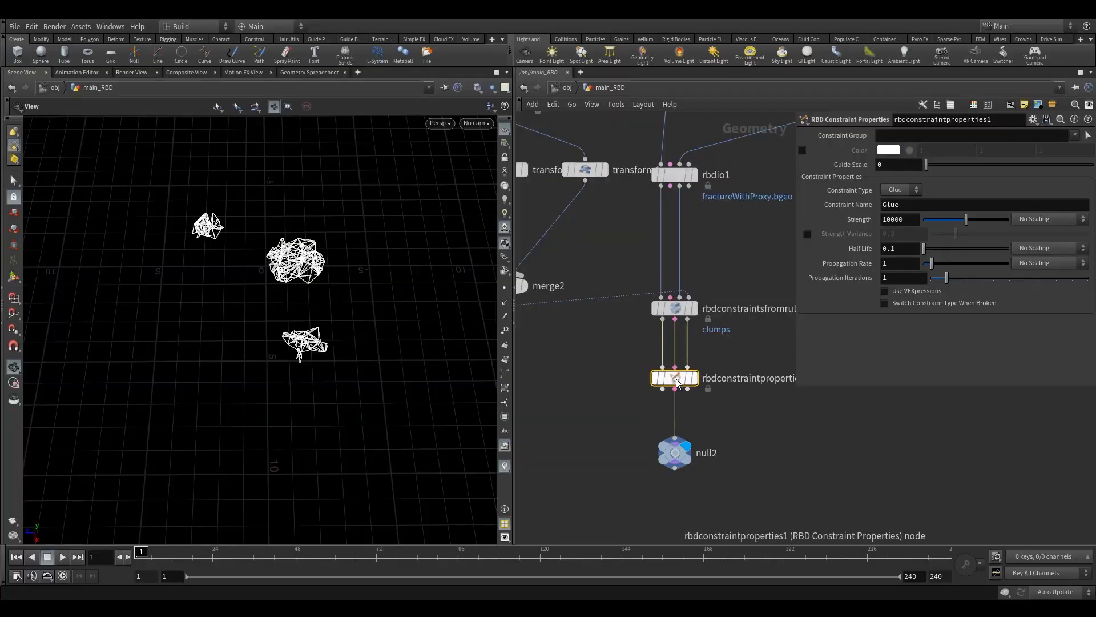
click(675, 349)
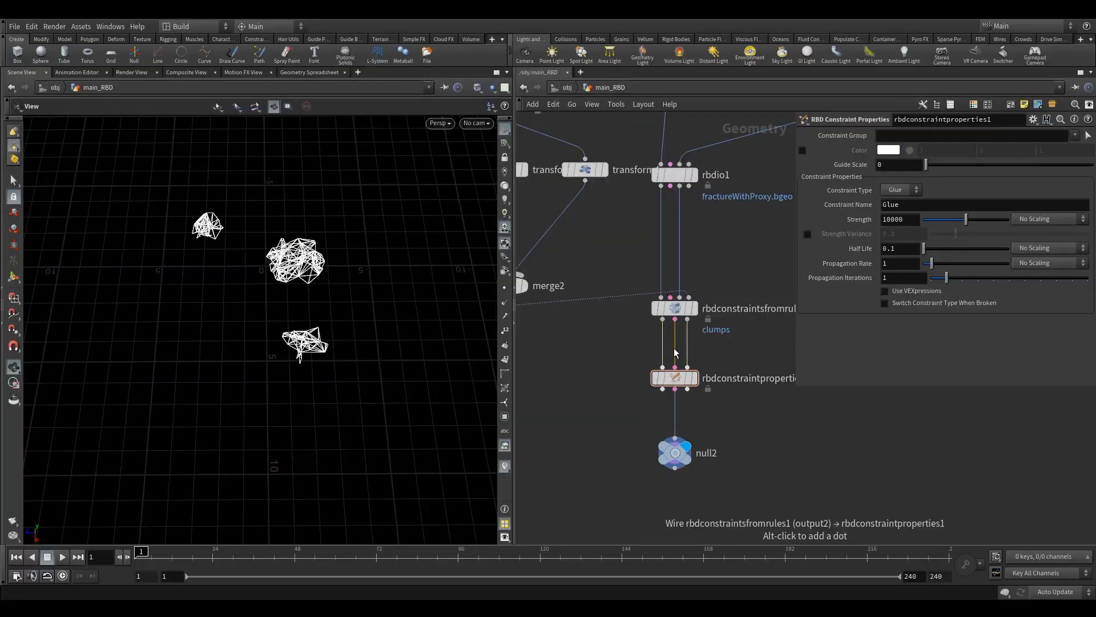
click(685, 384)
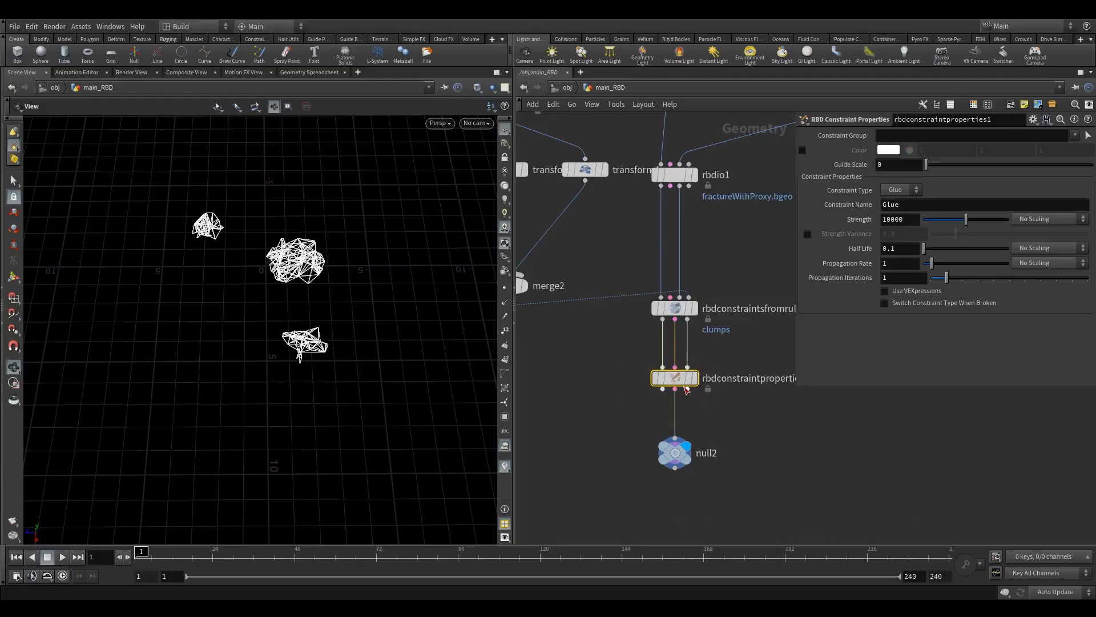
drag(676, 379, 676, 378)
drag(629, 365, 703, 401)
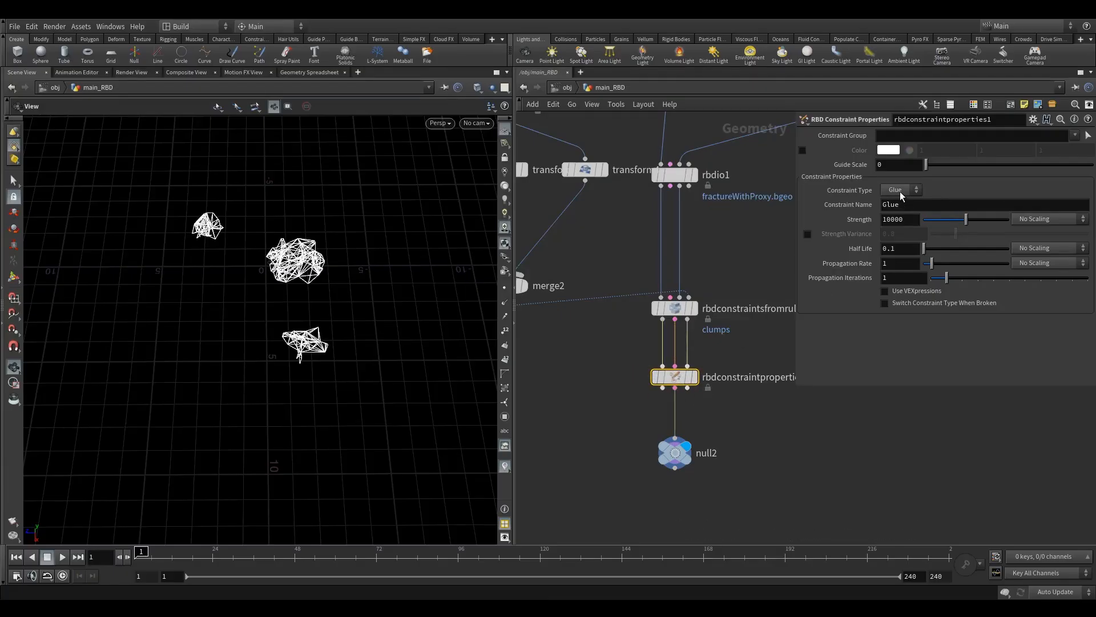
Set the Glue strength on the RBD Constraint Properties node to -1 and move the node slightly lower
click(917, 205)
click(913, 222)
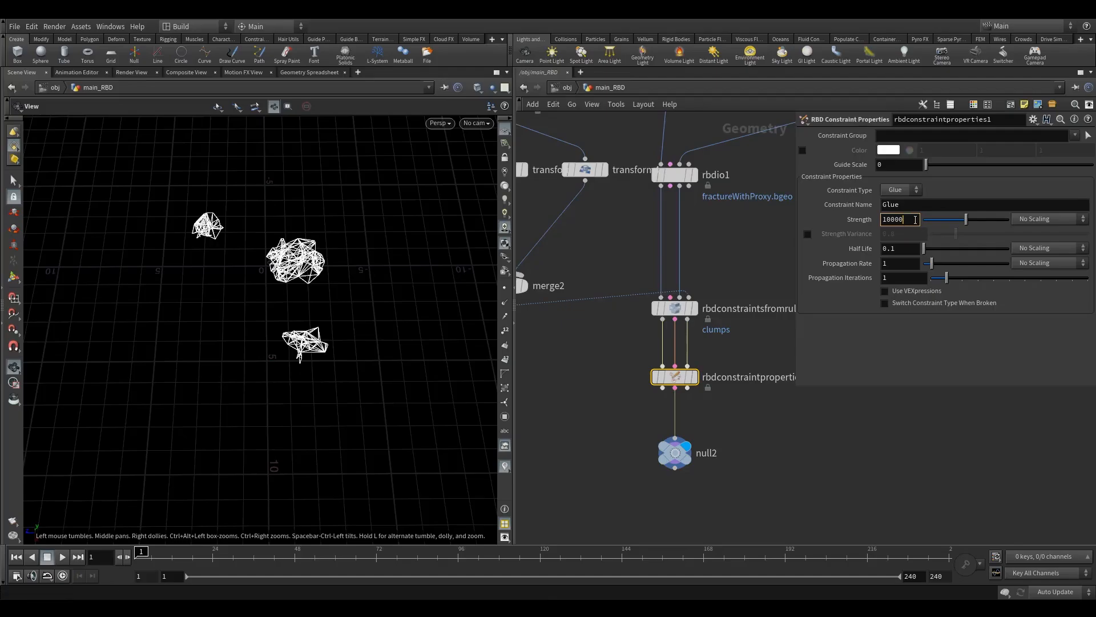
drag(915, 219, 758, 230)
text(-1)
key(Return)
drag(675, 377, 674, 386)
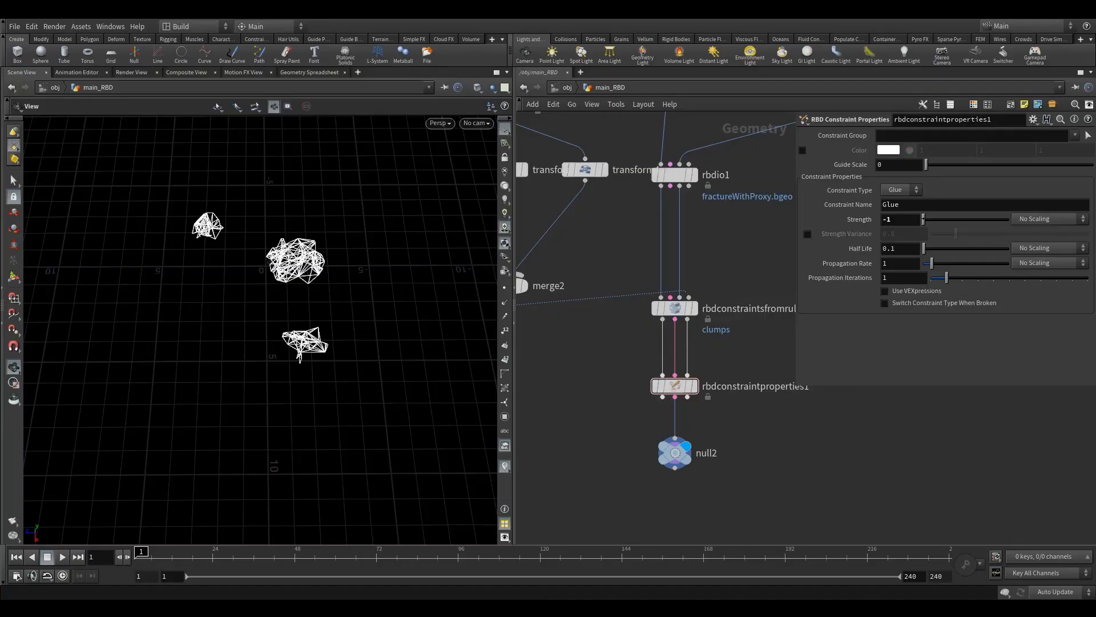
mouse_move(678, 388)
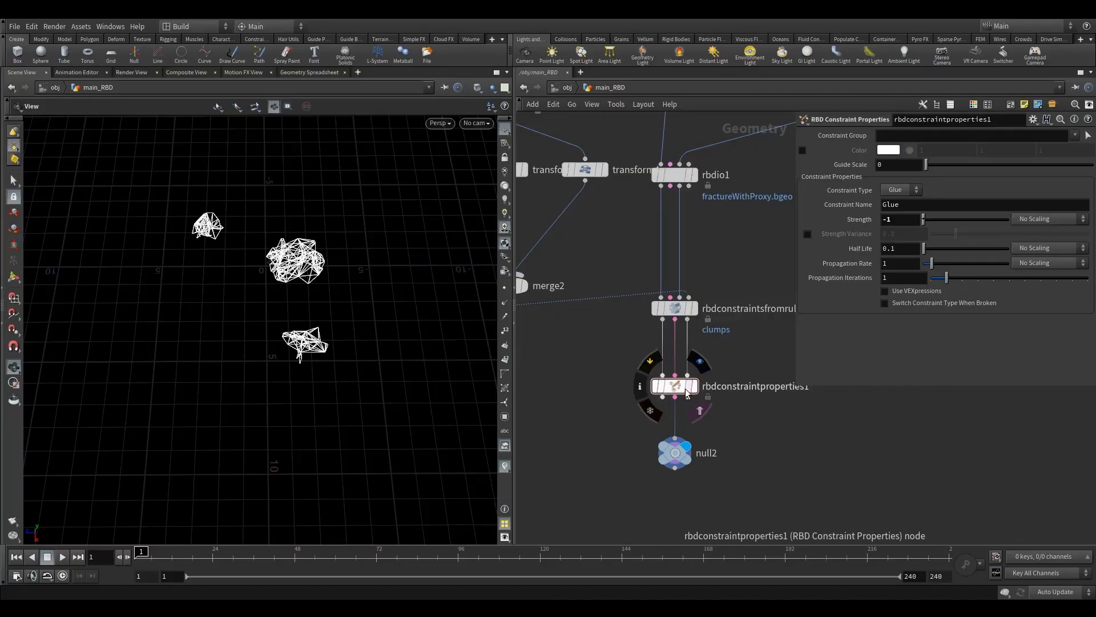